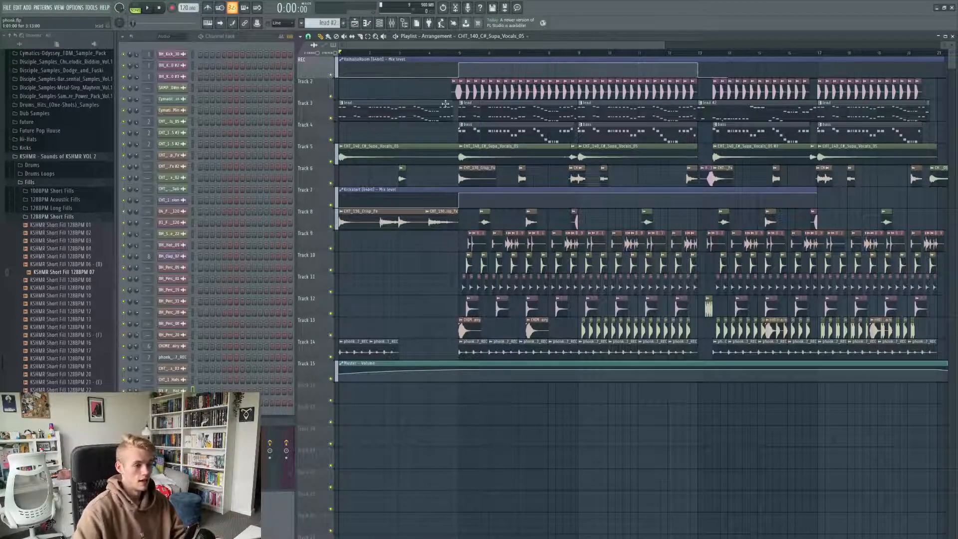
# Open the BH_Kick_30 sample's settings from Track 2 and bring up the mixer to see its insert effects.
pyautogui.scroll(-2, 444, 103)
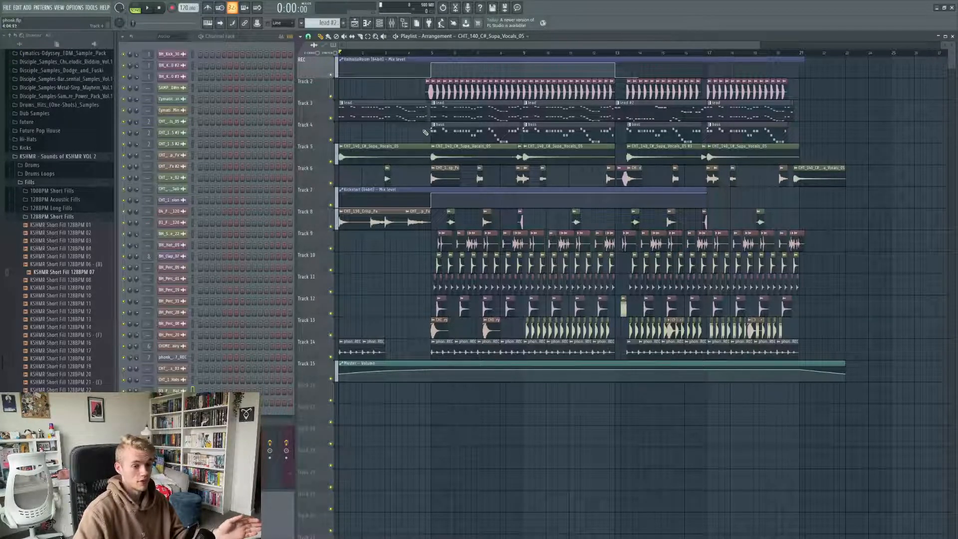
pyautogui.scroll(2, 555, 99)
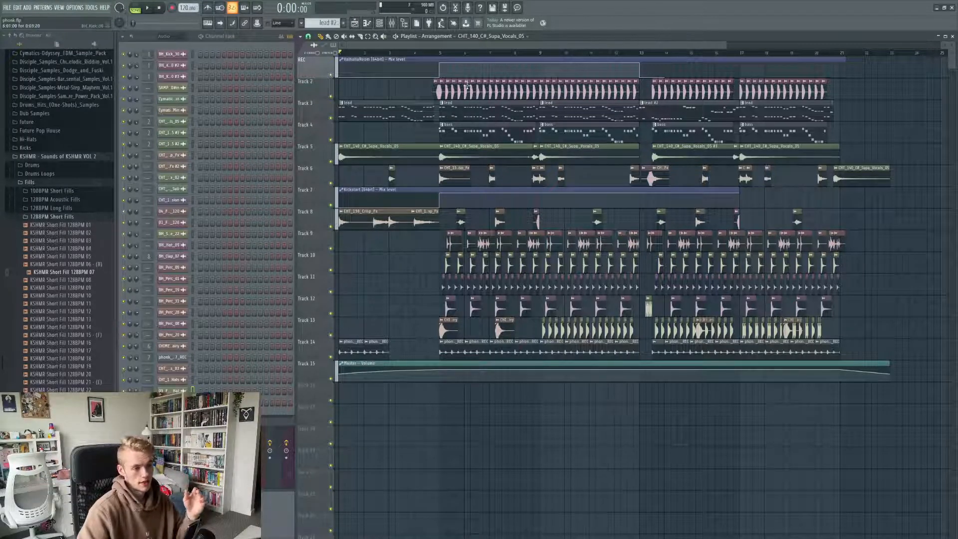
pyautogui.keyDown('ctrl'); pyautogui.scroll(2, 444, 98); pyautogui.keyUp('ctrl')
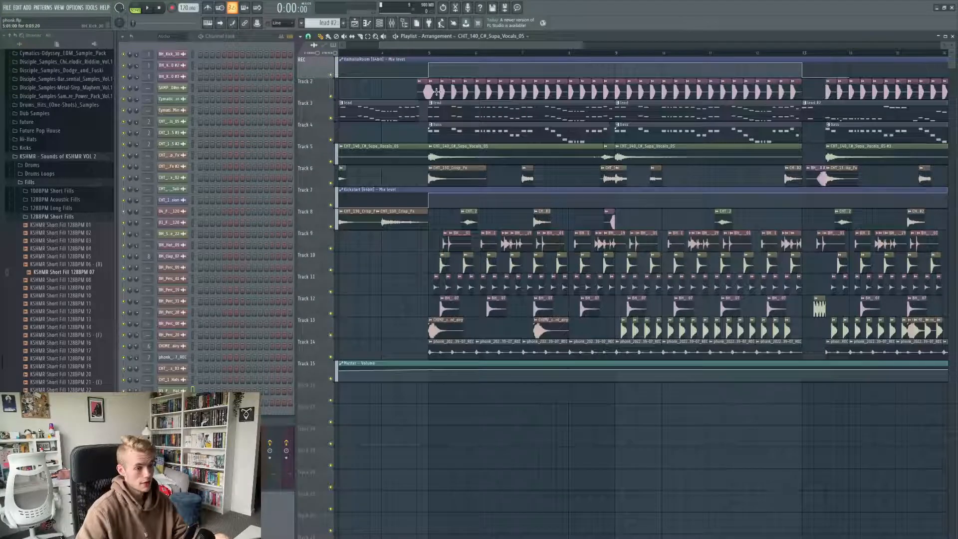
pyautogui.doubleClick(443, 92)
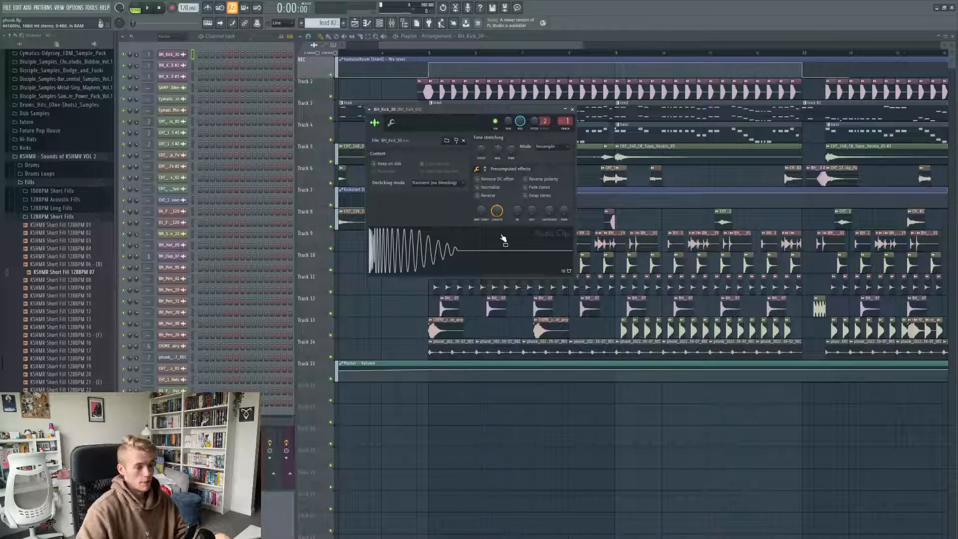
pyautogui.click(58, 7)
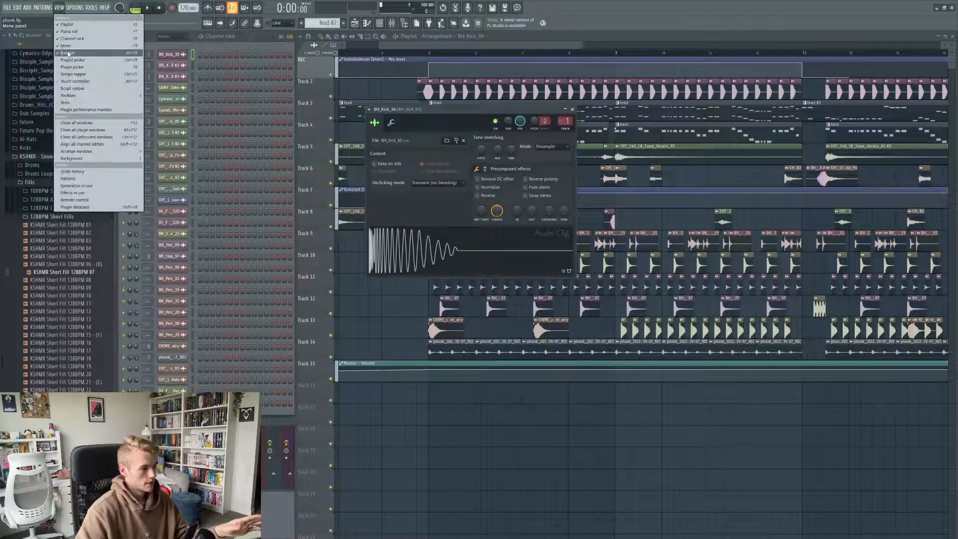
pyautogui.click(67, 45)
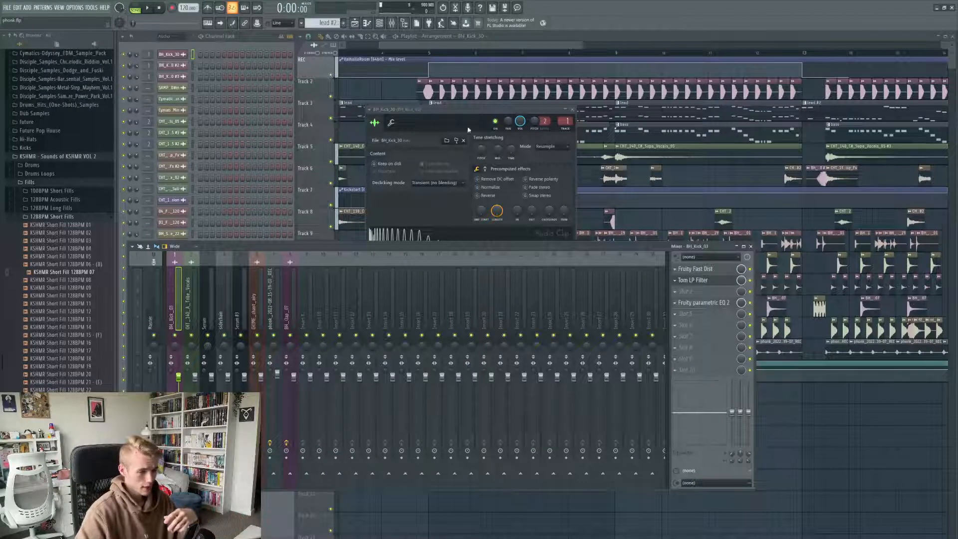
# Inspect the kick track's Fruity Fast Dist and Fruity Parametric EQ 2 settings, closing each effect.
pyautogui.click(688, 269)
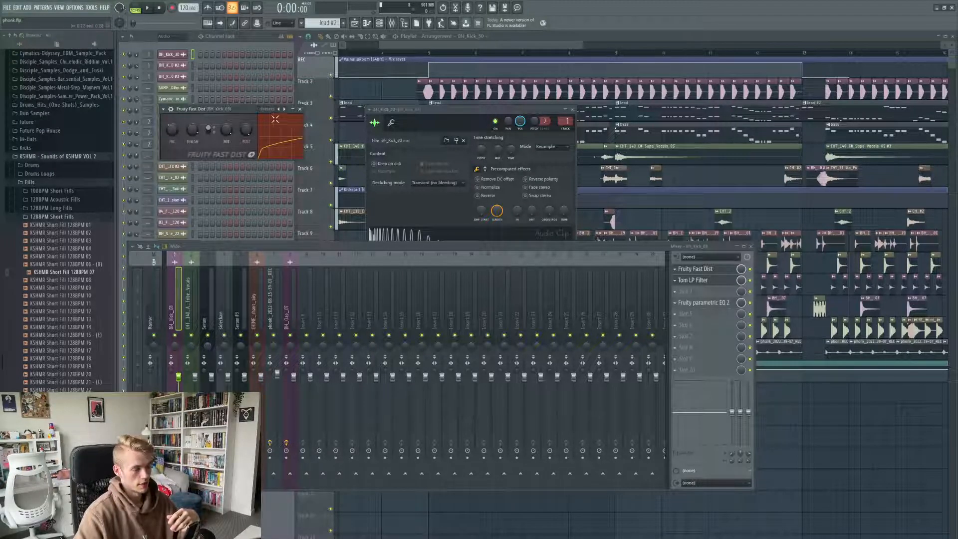
pyautogui.click(299, 109)
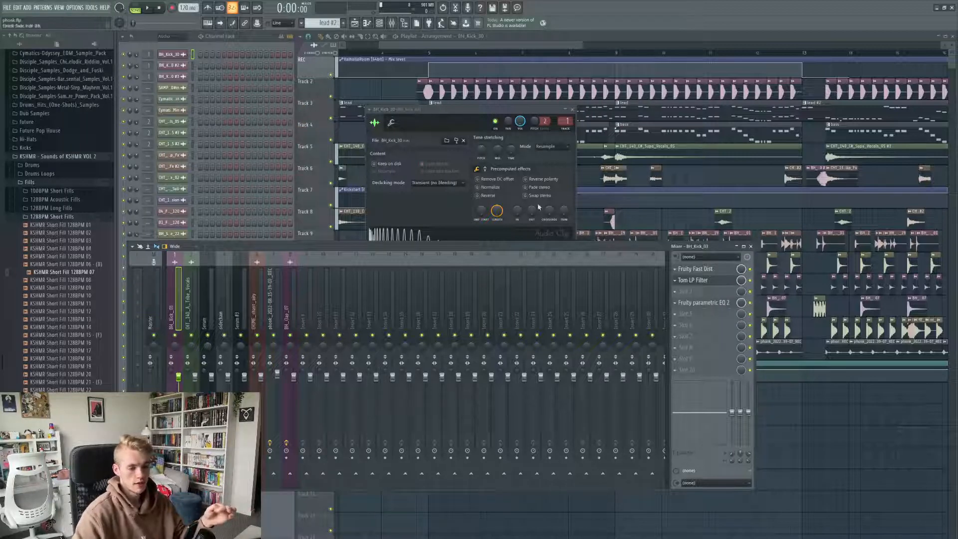
pyautogui.click(706, 302)
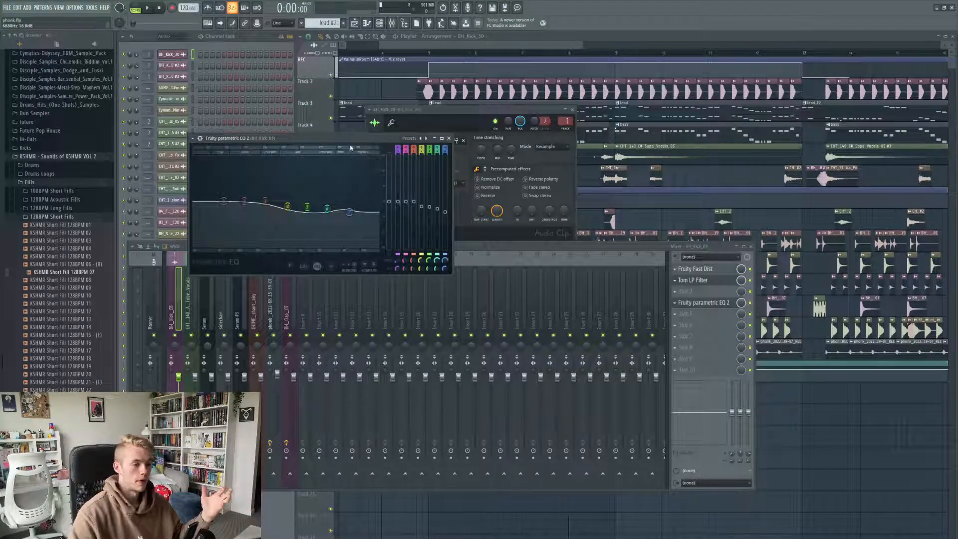
pyautogui.click(448, 138)
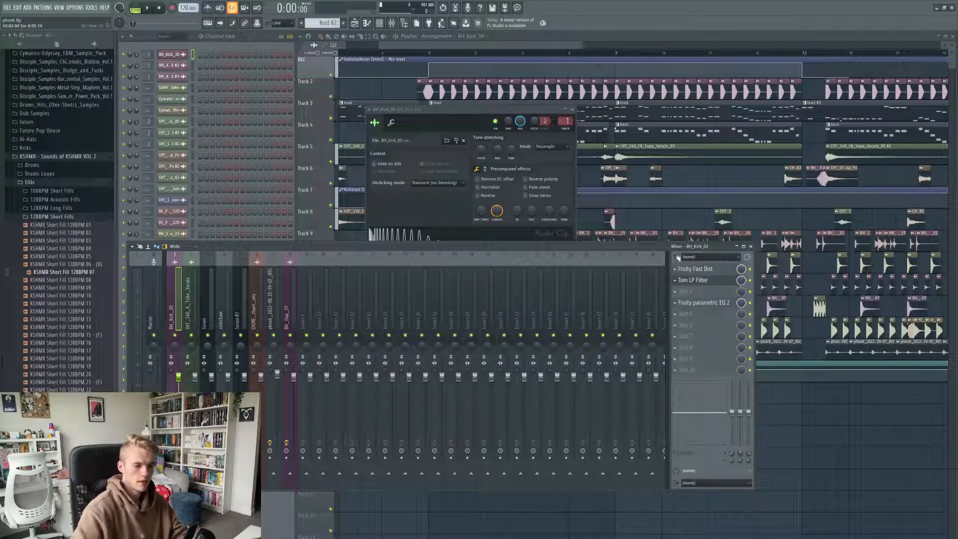
# Remove the Tom LP Filter effect from the kick's mixer track and close the kick sample's settings.
pyautogui.click(695, 280)
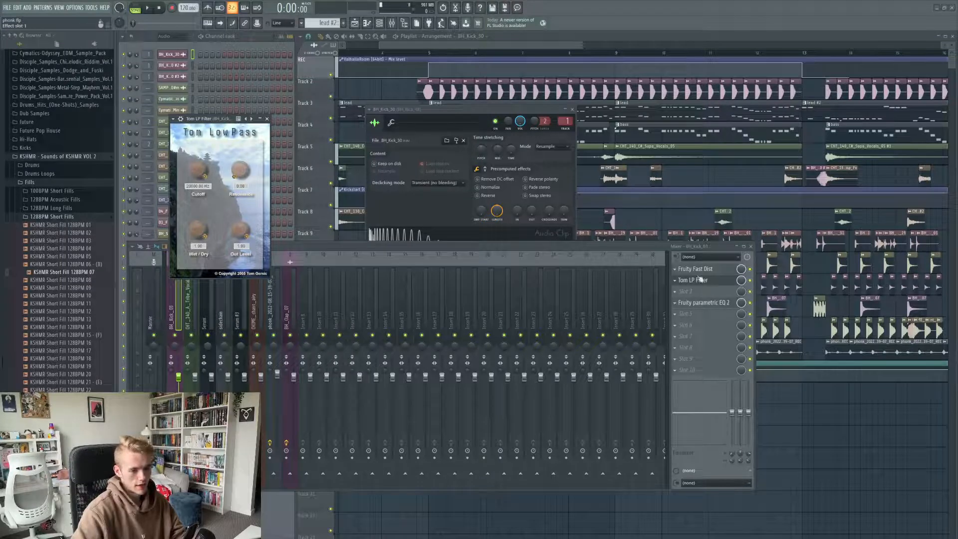
pyautogui.click(686, 292)
pyautogui.click(684, 299)
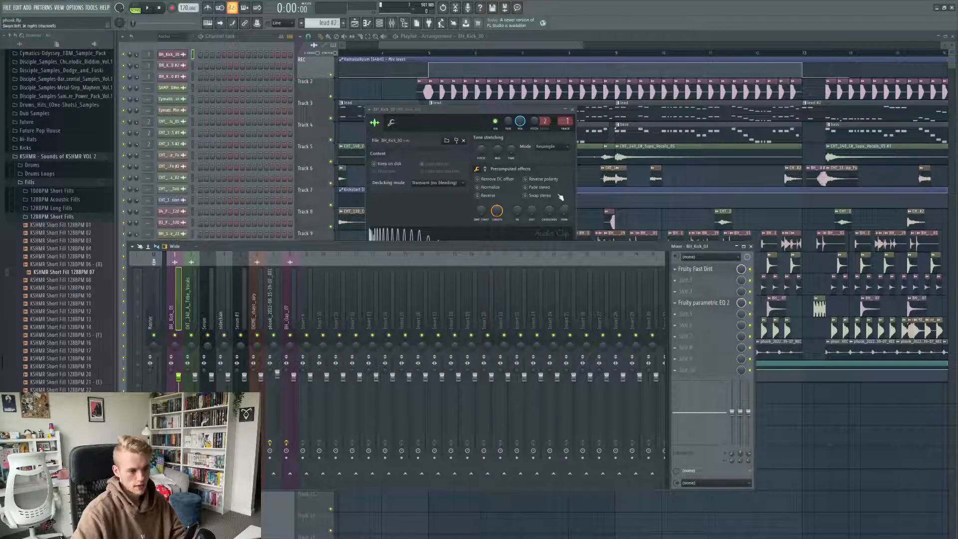
pyautogui.click(572, 109)
# Reopen the kick sample's settings from the start of the drop and audition the kick from its waveform.
pyautogui.moveTo(496, 47); pyautogui.dragTo(488, 47)
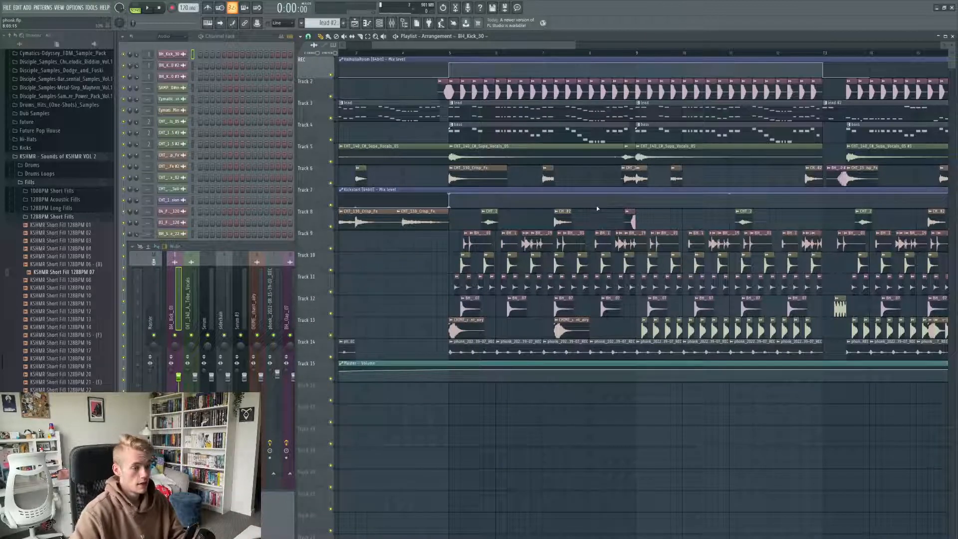
pyautogui.scroll(-1, 596, 206)
pyautogui.doubleClick(472, 90)
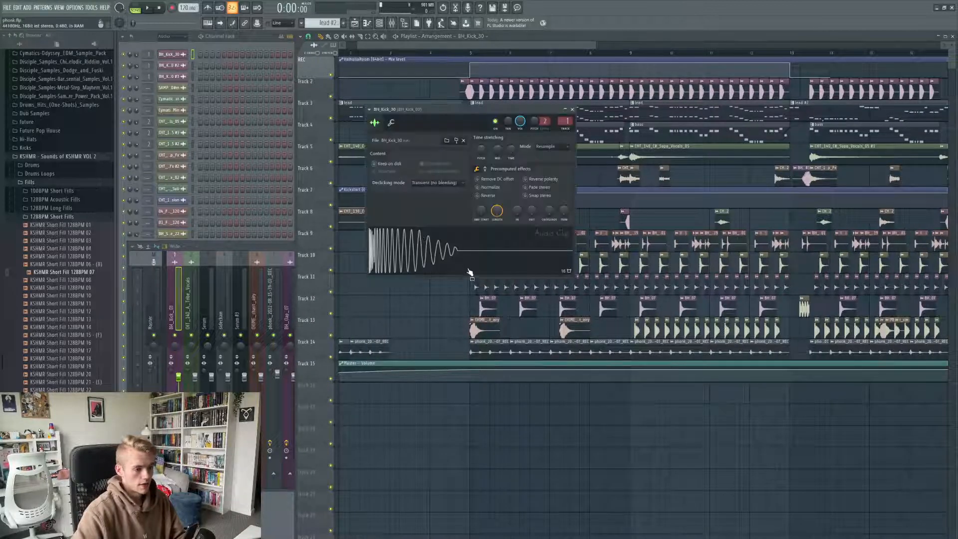
pyautogui.click(460, 256)
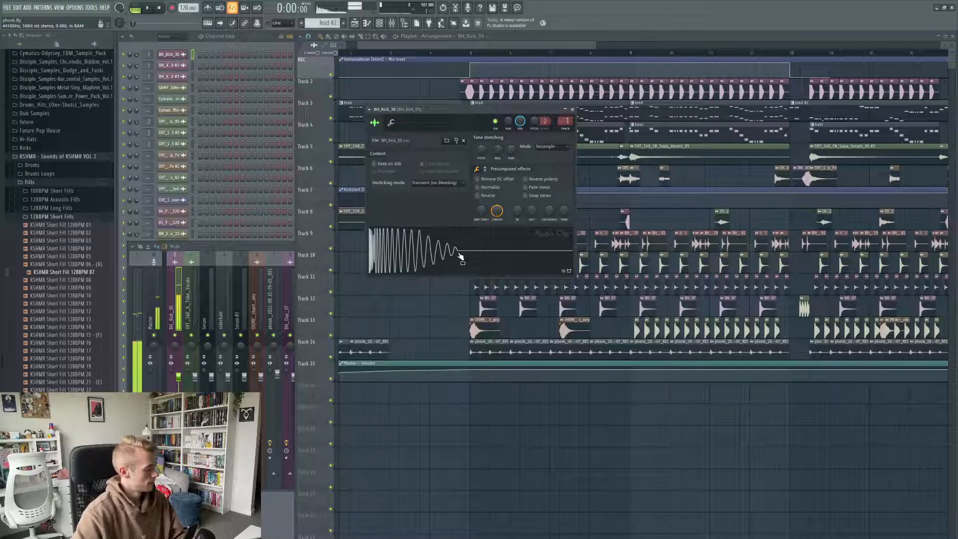
pyautogui.click(480, 53)
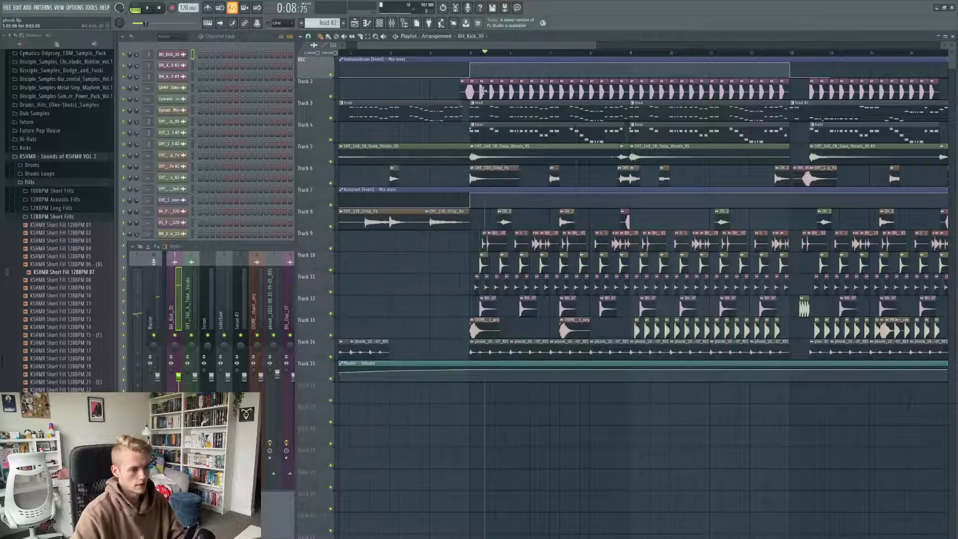
pyautogui.doubleClick(483, 91)
pyautogui.click(481, 259)
pyautogui.click(482, 260)
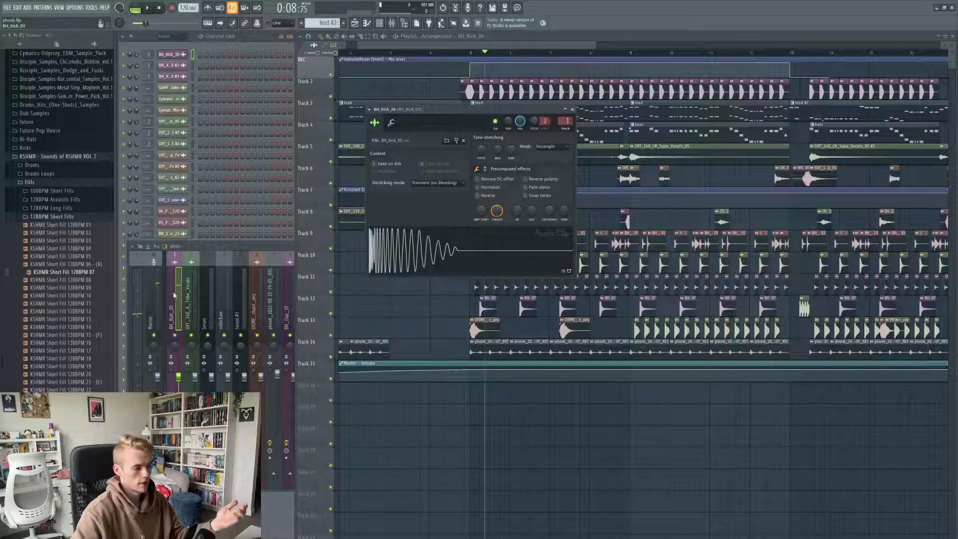
# Audition the kick with its mixer effects in view, and close the sample settings and the mixer.
pyautogui.click(243, 290)
pyautogui.click(479, 238)
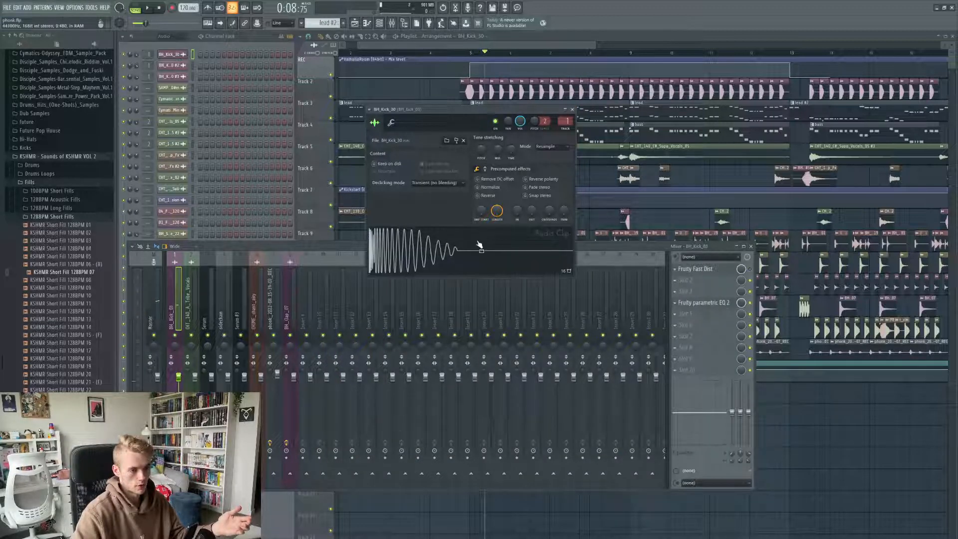
pyautogui.click(751, 270)
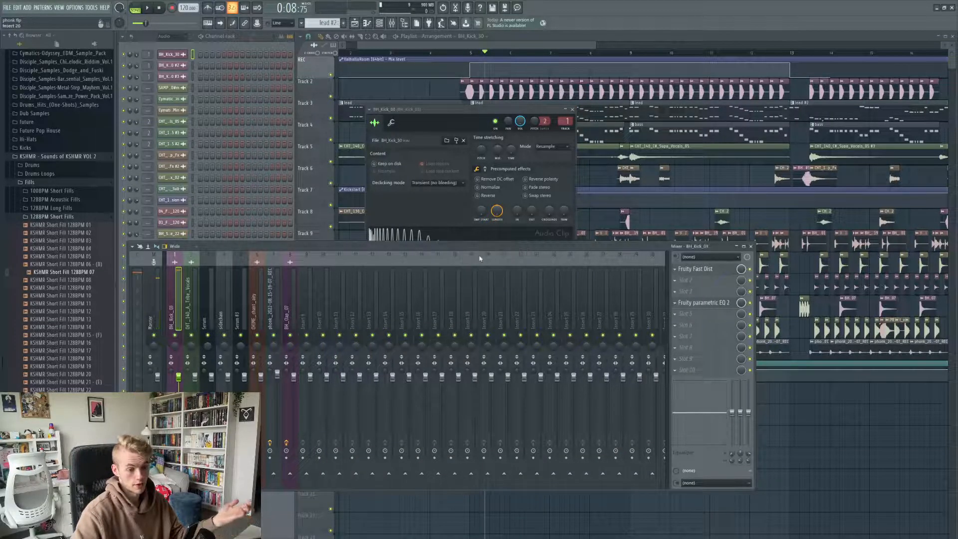
pyautogui.click(457, 235)
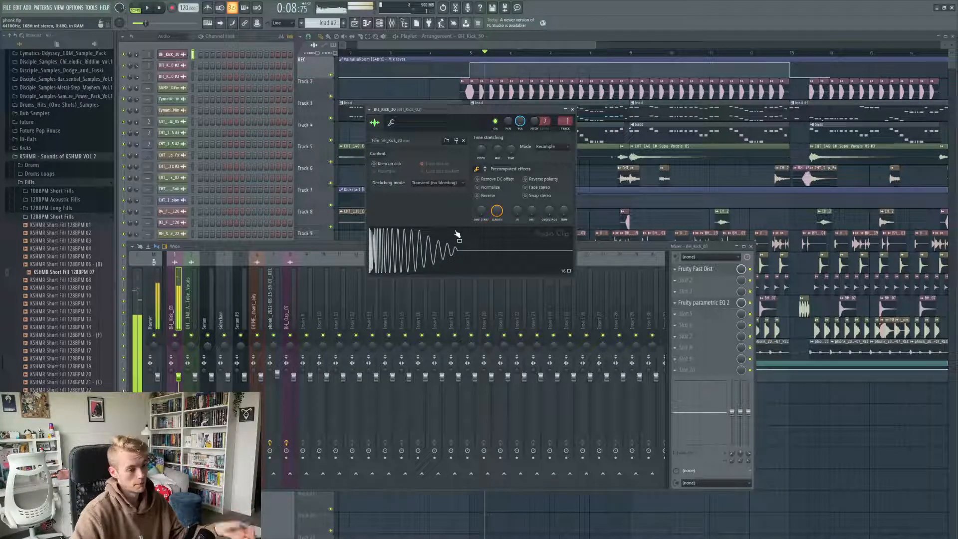
pyautogui.click(572, 108)
pyautogui.press('F9')
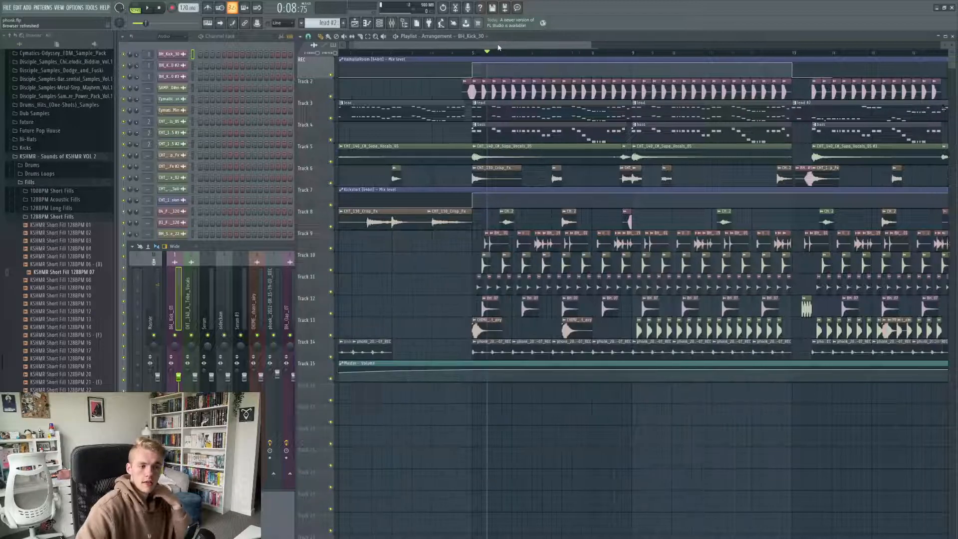
# Select the lead pattern on Track 3 and play it on its own in pattern mode.
pyautogui.click(519, 116)
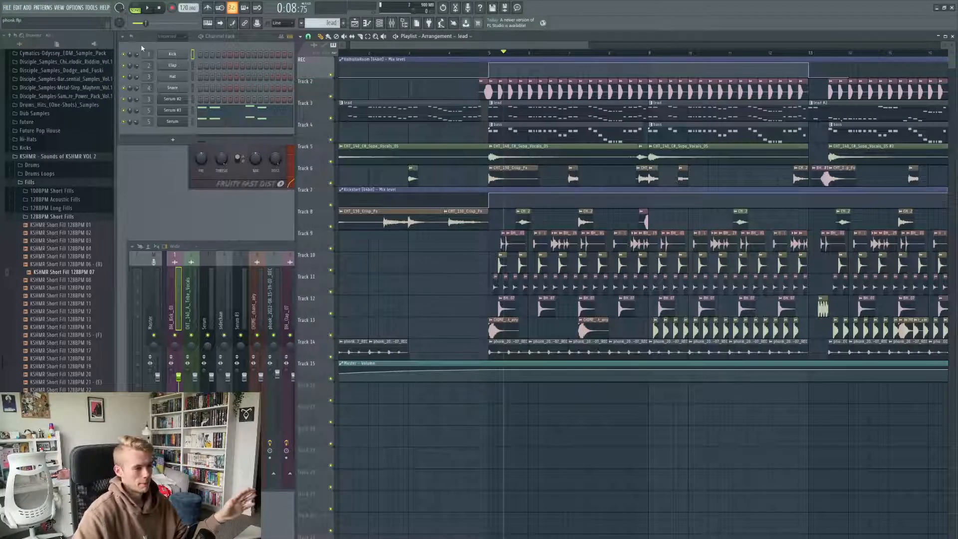
pyautogui.click(135, 7)
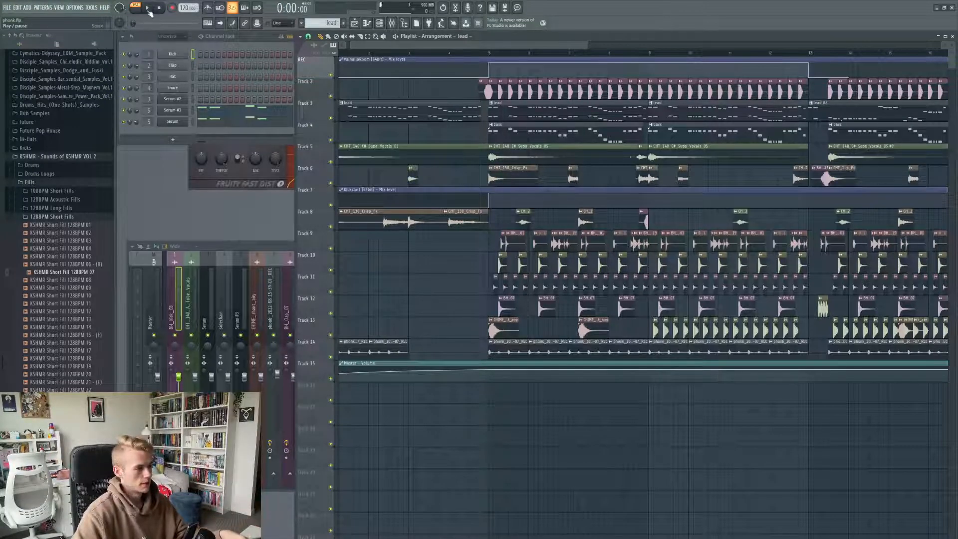
pyautogui.click(173, 51)
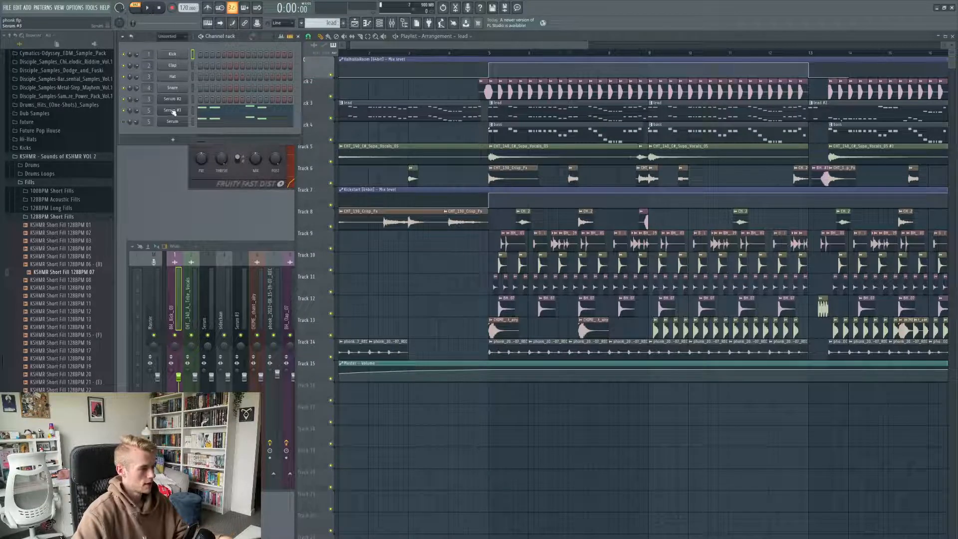
pyautogui.click(148, 9)
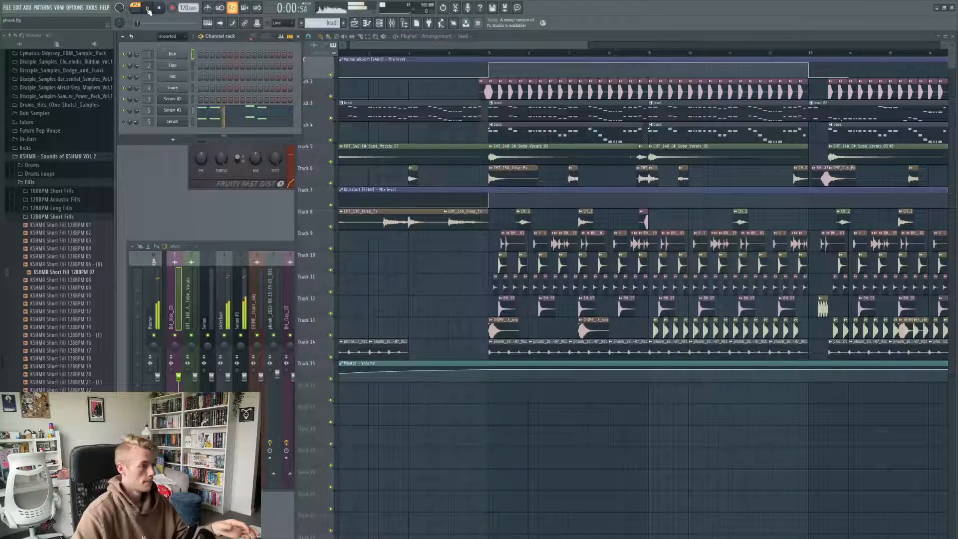
# Show the Serum #3 notes in the piano roll while the lead pattern plays, and stop playback.
pyautogui.click(237, 112)
pyautogui.scroll(-4, 510, 275)
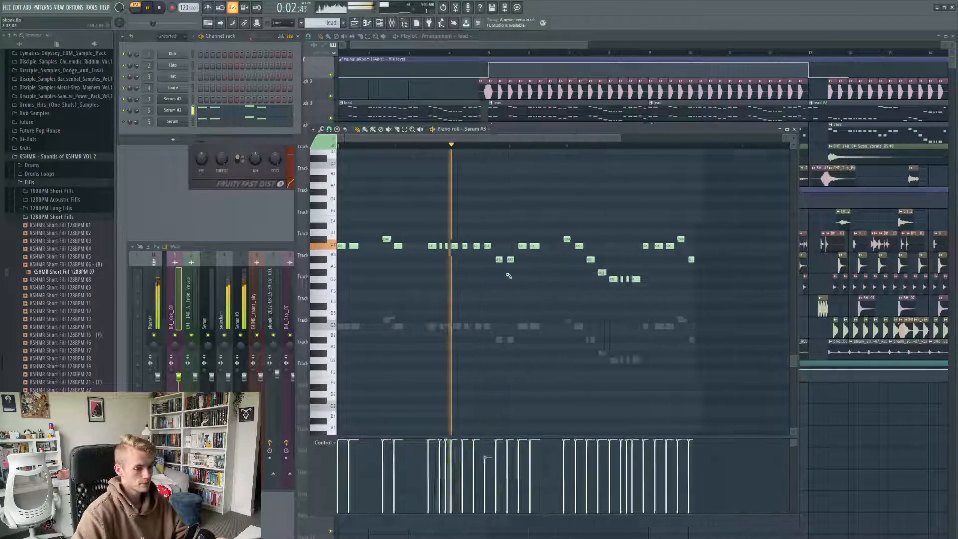
pyautogui.press('F7')
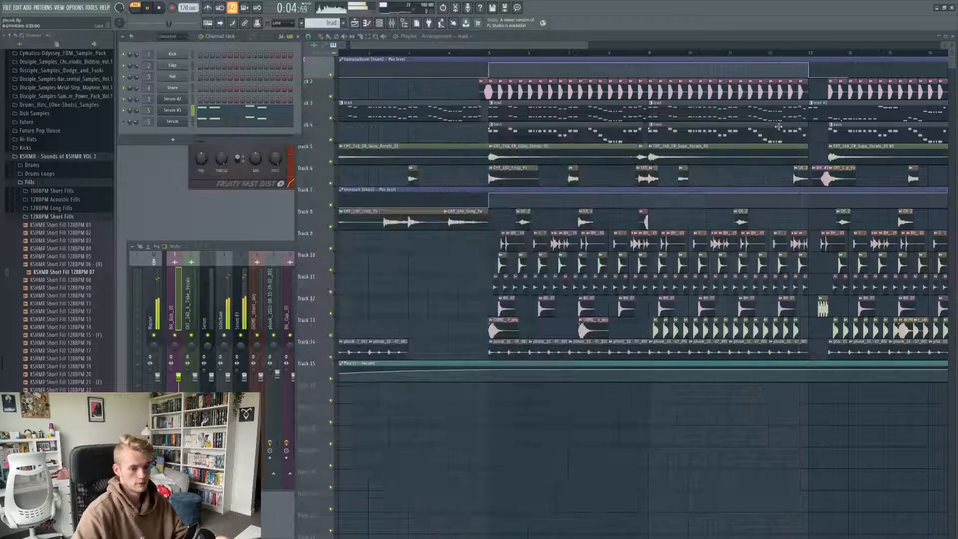
pyautogui.press('F7')
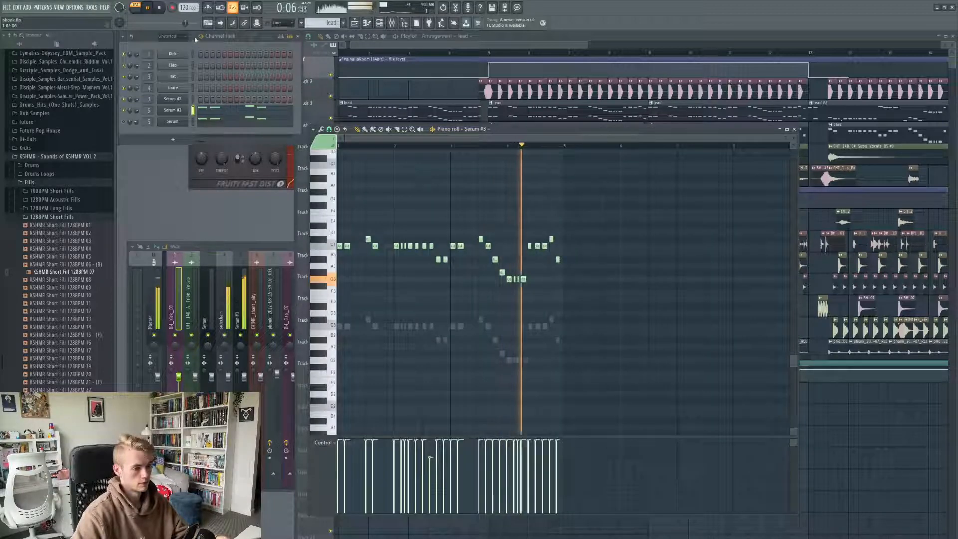
pyautogui.press('space')
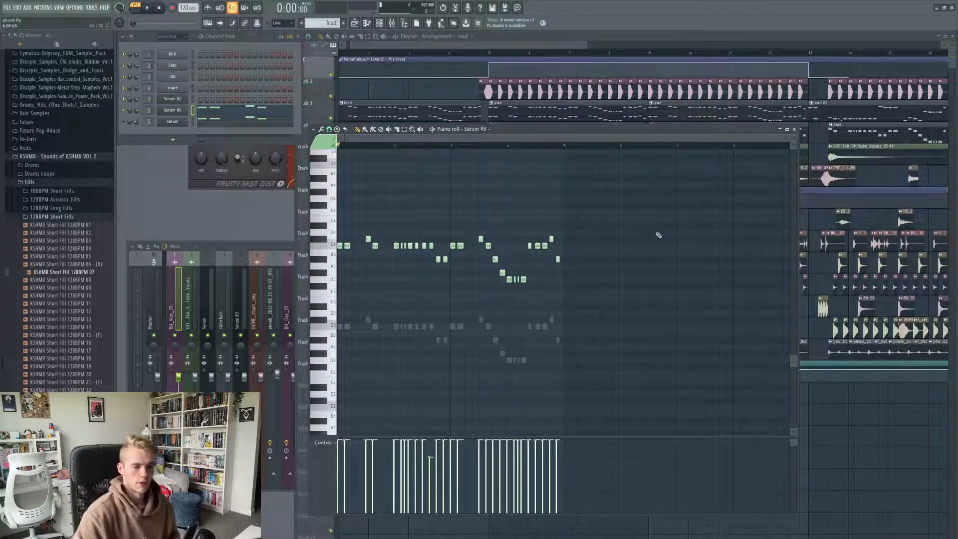
# Mute the Serum #3 channel and listen to the lower Serum part with its notes shown in the piano roll.
pyautogui.moveTo(715, 128); pyautogui.dragTo(720, 123)
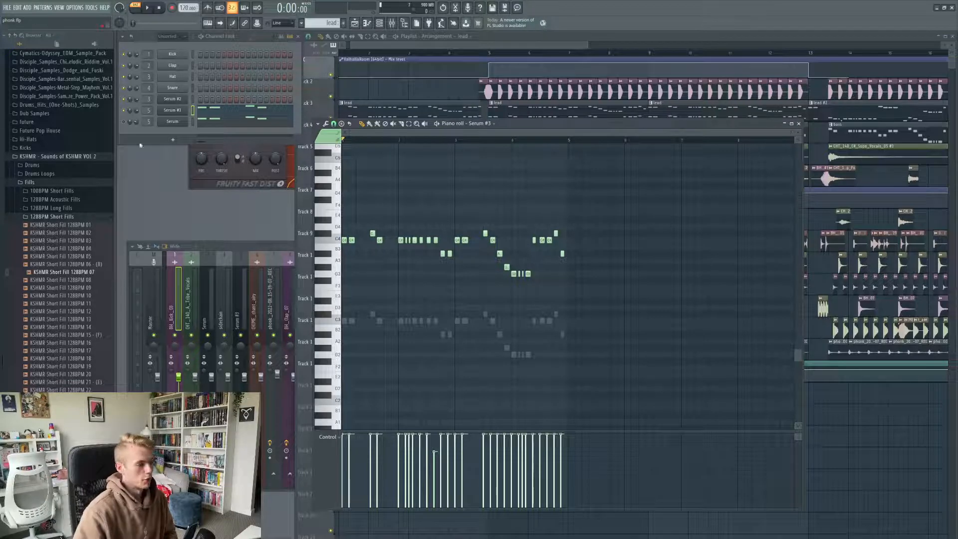
pyautogui.click(124, 111)
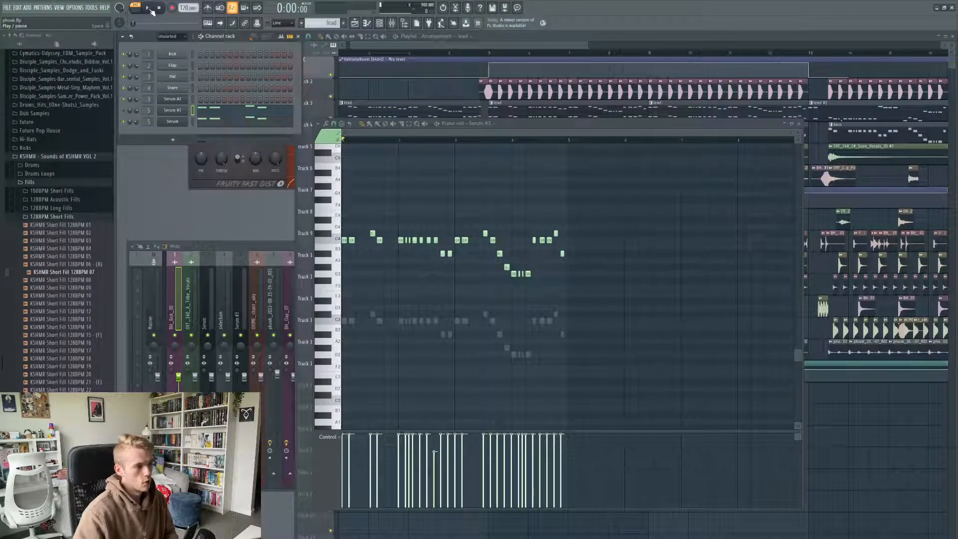
pyautogui.click(149, 9)
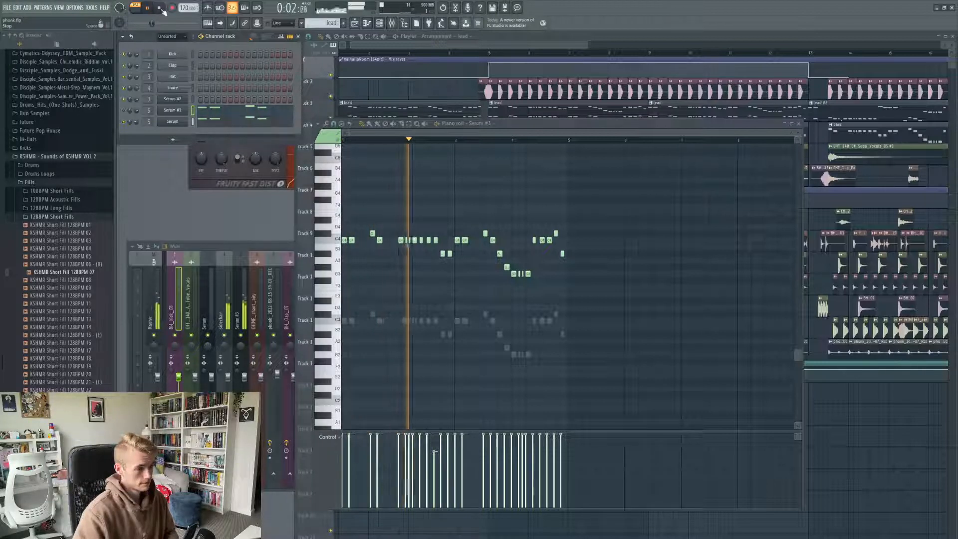
pyautogui.click(203, 121)
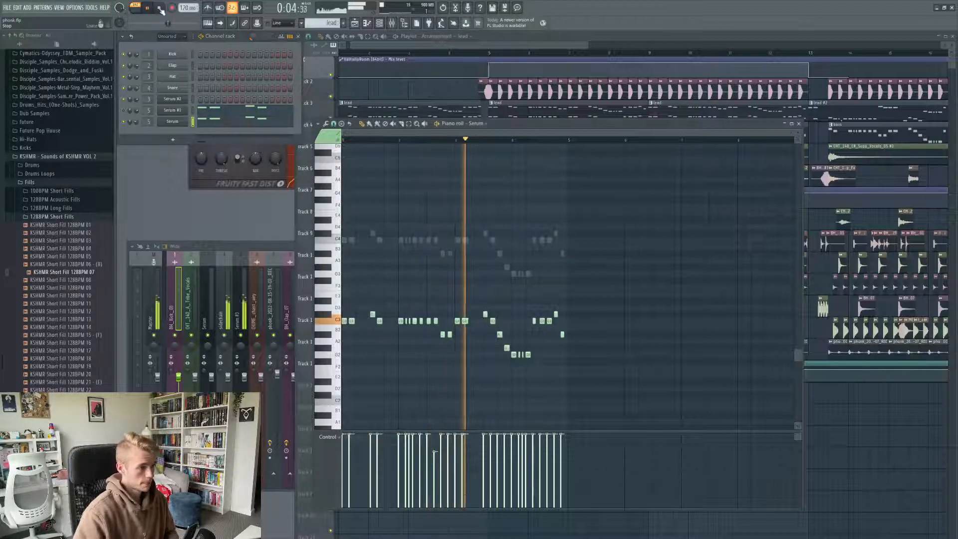
pyautogui.press('space')
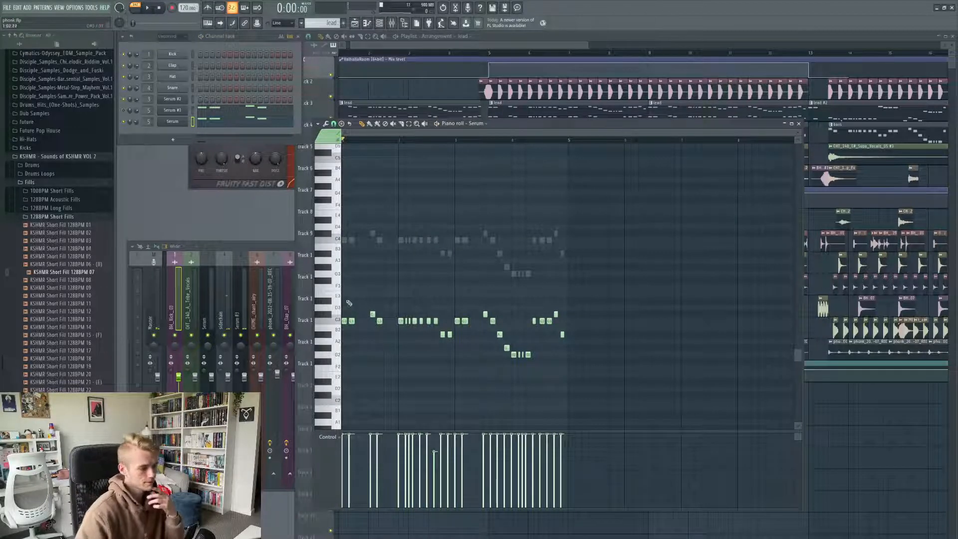
# Try all of the Serum channel's notes one octave higher, play them, and move them back down before closing the piano roll.
pyautogui.hotkey('ctrl', 'a')
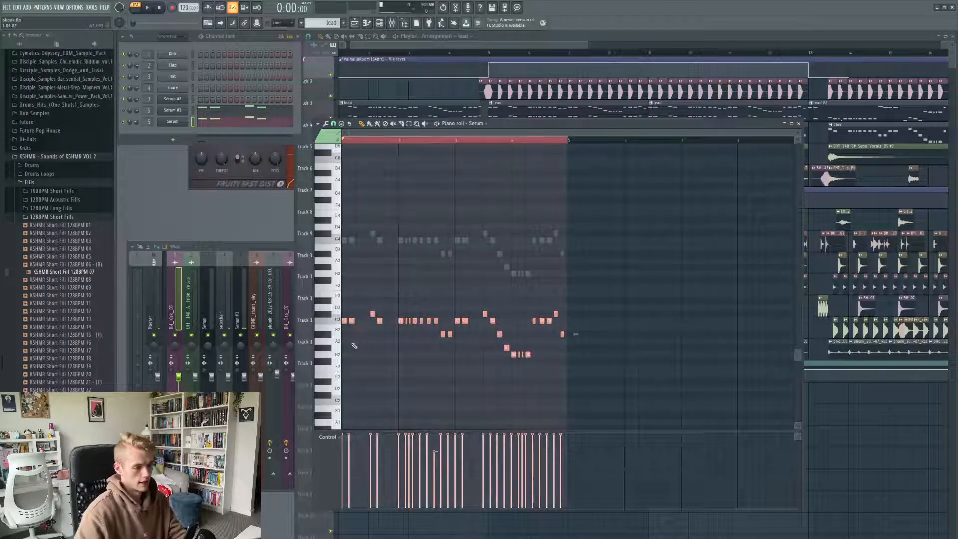
pyautogui.hotkey('ctrl', 'Up')
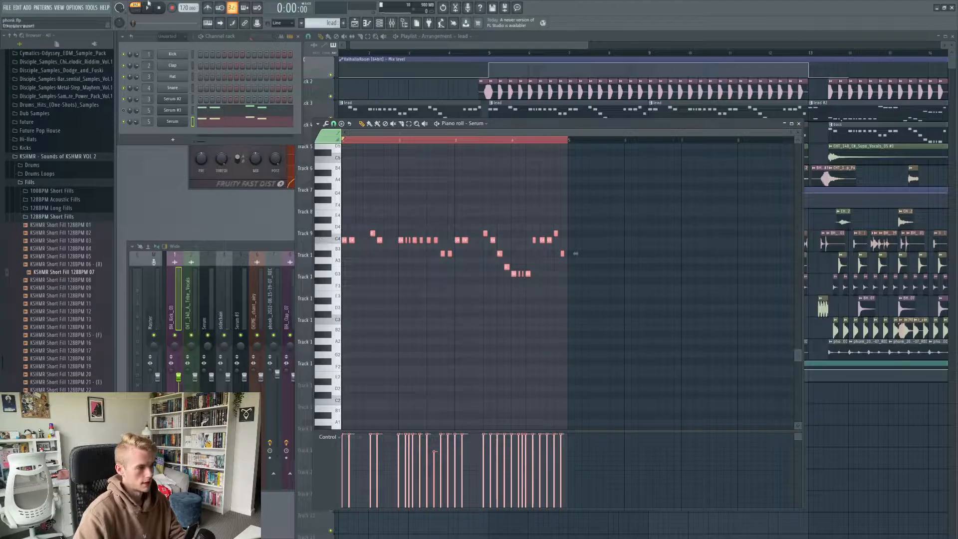
pyautogui.click(148, 8)
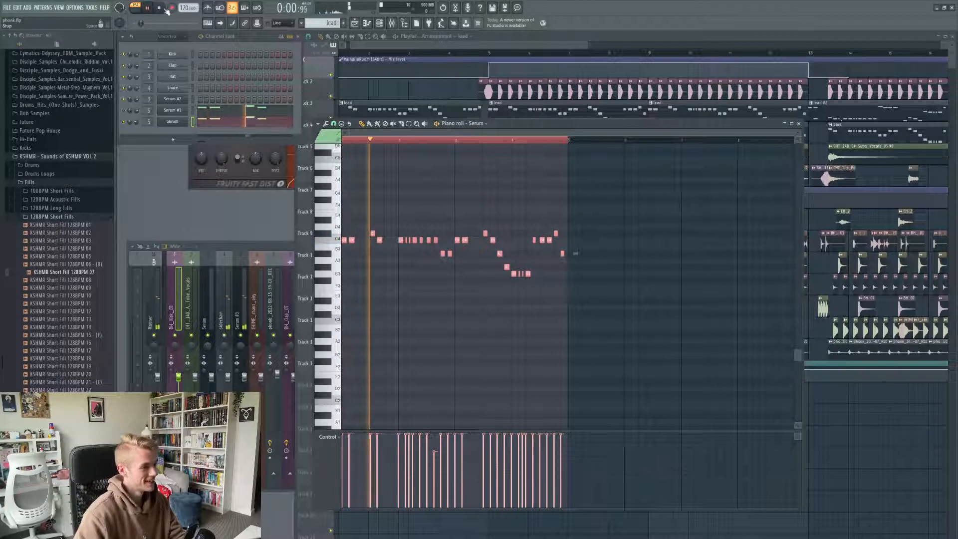
pyautogui.hotkey('ctrl', 'Down')
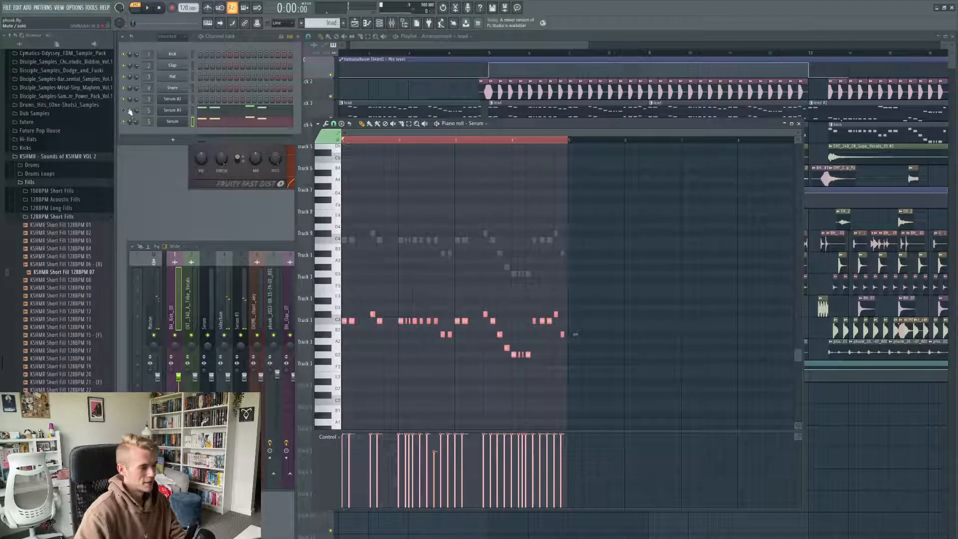
pyautogui.click(798, 123)
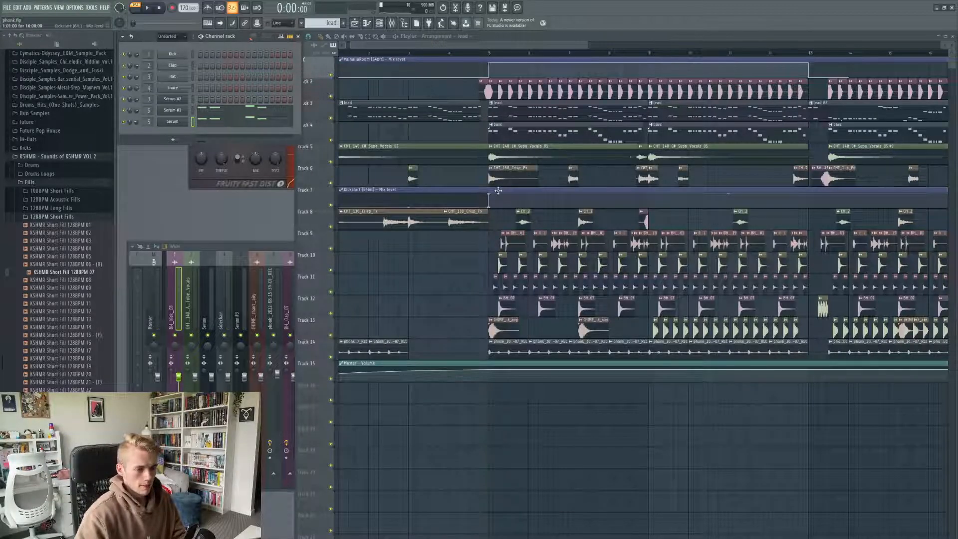
# Inspect the Serum #2 patch behind the bass pattern on Track 4 and listen to the pattern on its own.
pyautogui.click(500, 132)
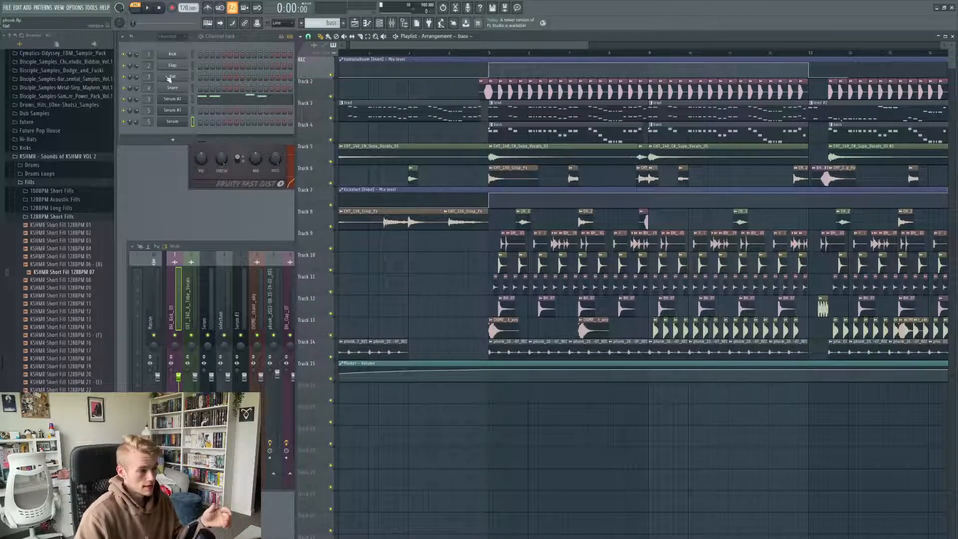
pyautogui.click(182, 100)
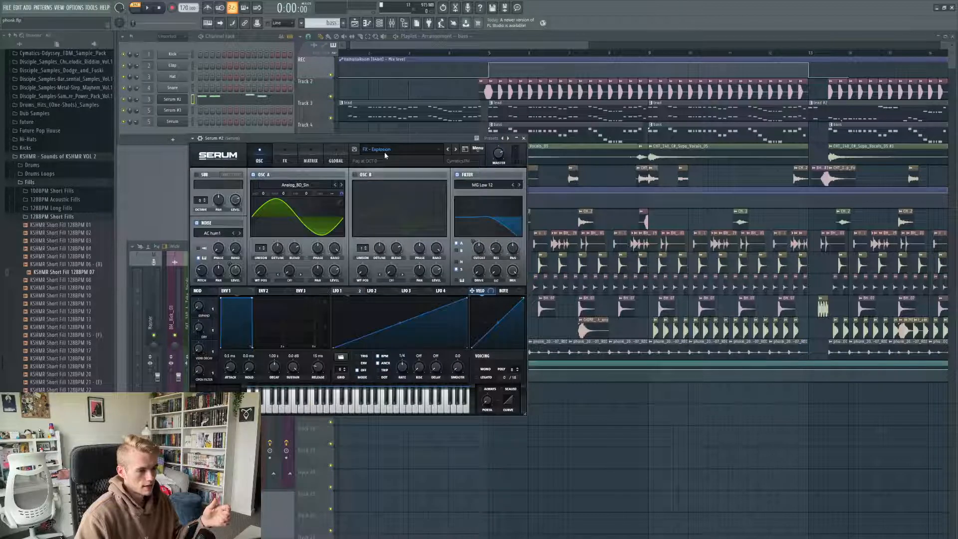
pyautogui.moveTo(372, 143); pyautogui.dragTo(398, 155)
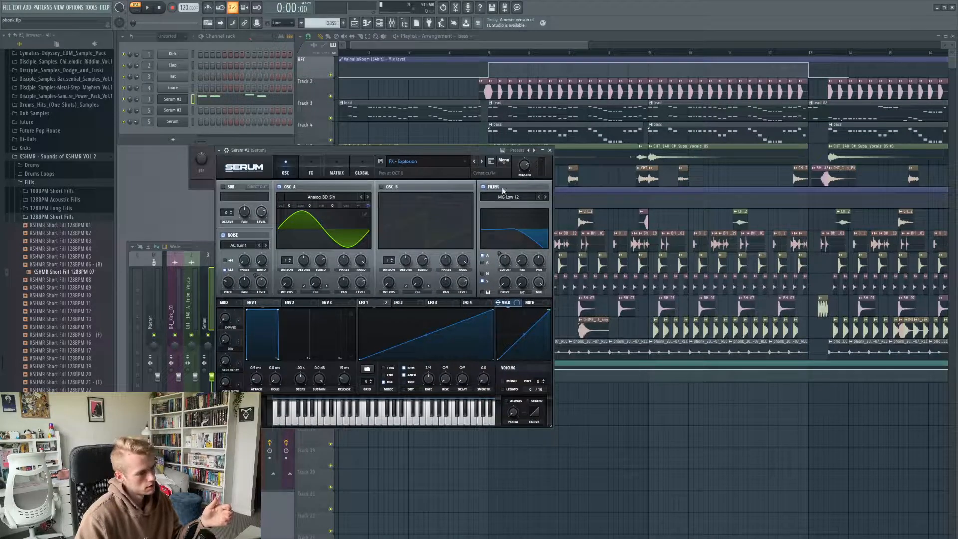
pyautogui.click(550, 151)
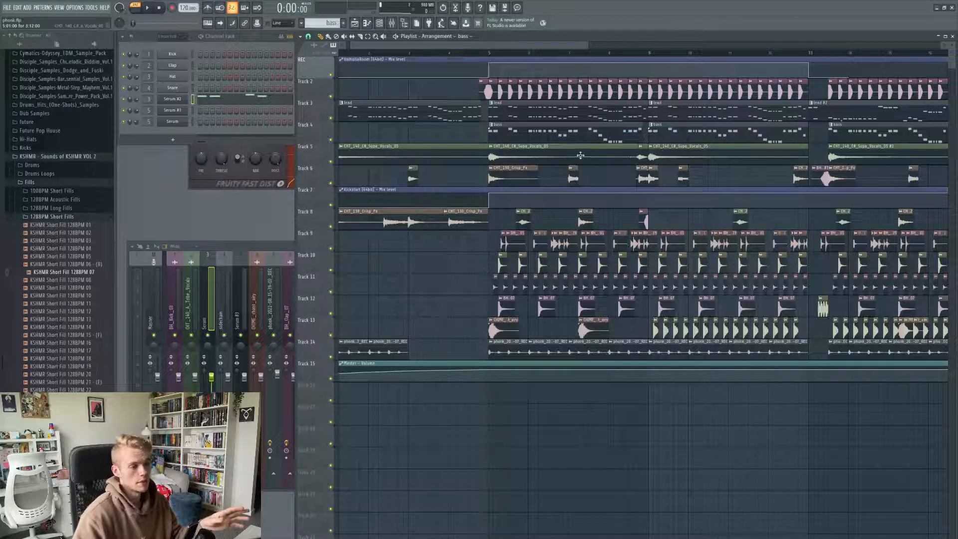
pyautogui.press('space')
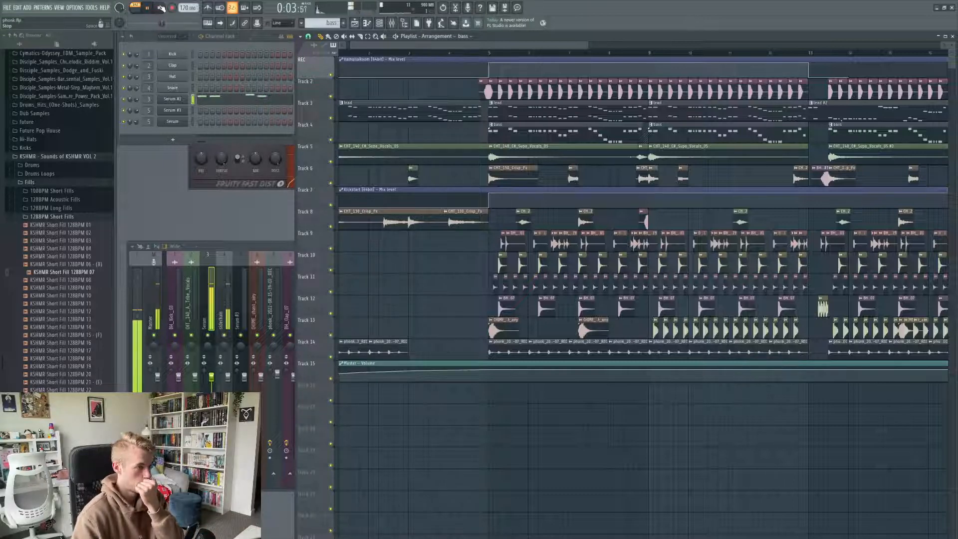
pyautogui.click(161, 9)
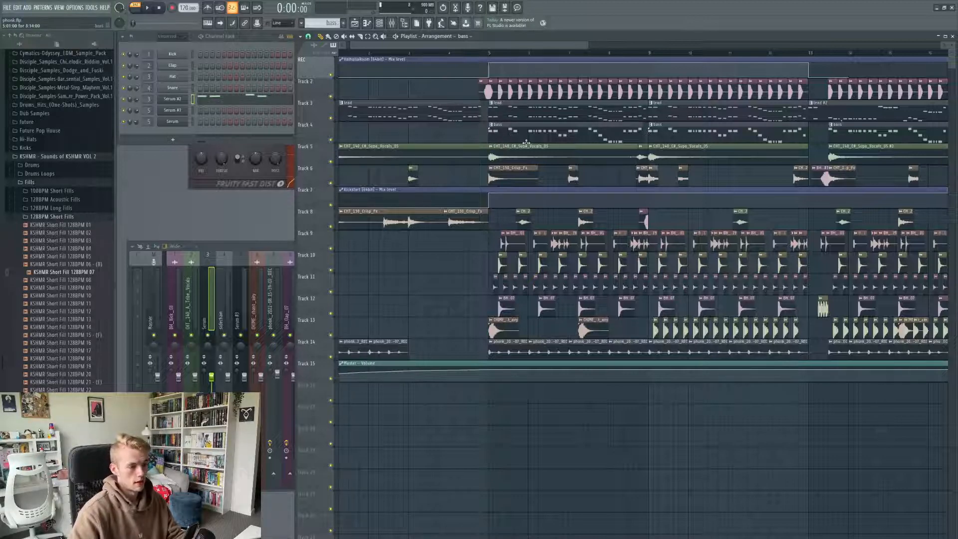
# Audition the CHT_140_C#_Supa_Vocals_05 clip on Track 5 with its sample settings in view, and close the settings.
pyautogui.moveTo(504, 48); pyautogui.dragTo(498, 49)
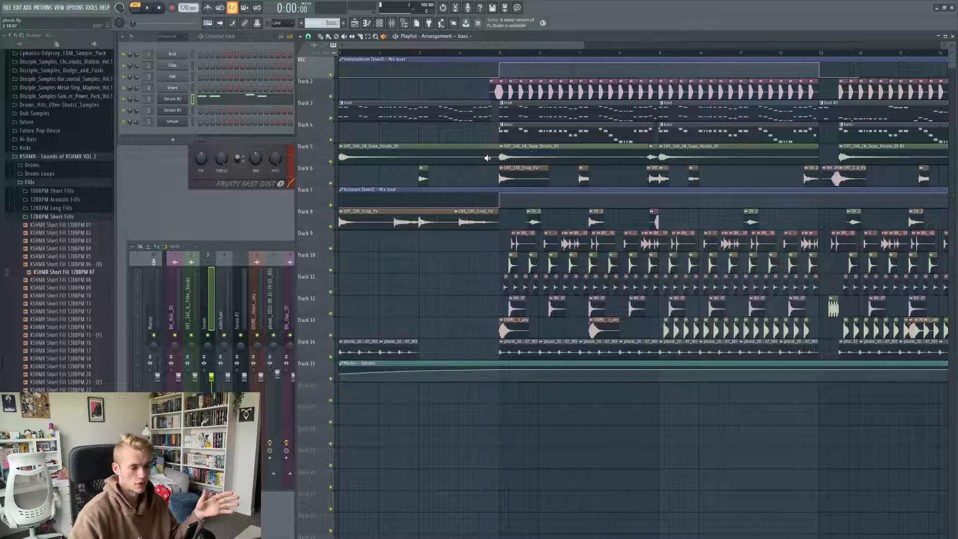
pyautogui.doubleClick(522, 158)
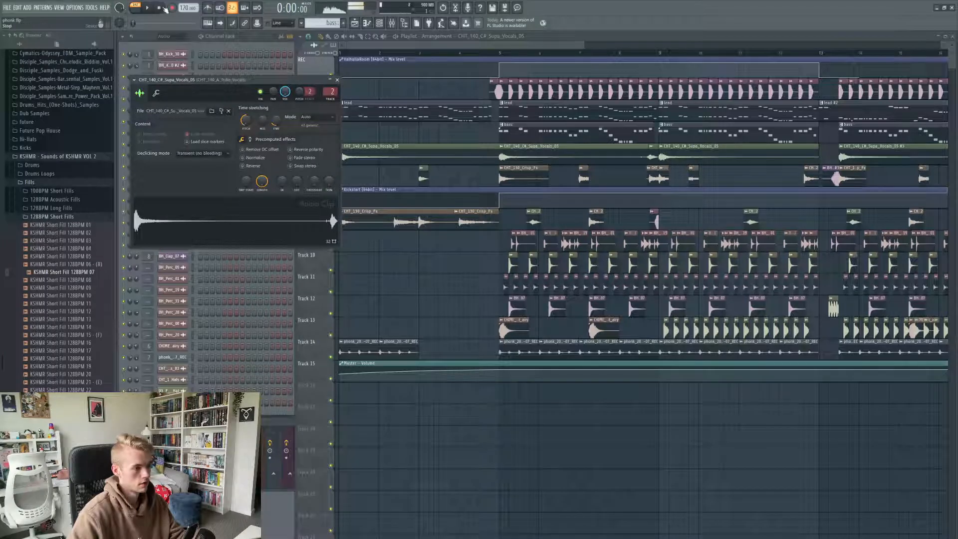
pyautogui.click(337, 80)
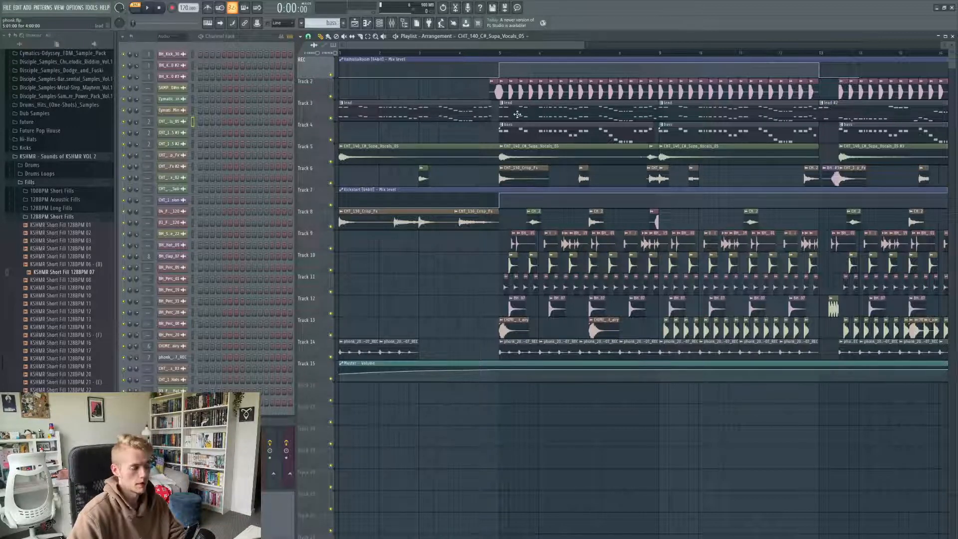
# Show the lead pattern's Serum #3 notes in the piano roll and bring up the mixer.
pyautogui.scroll(2, 517, 115)
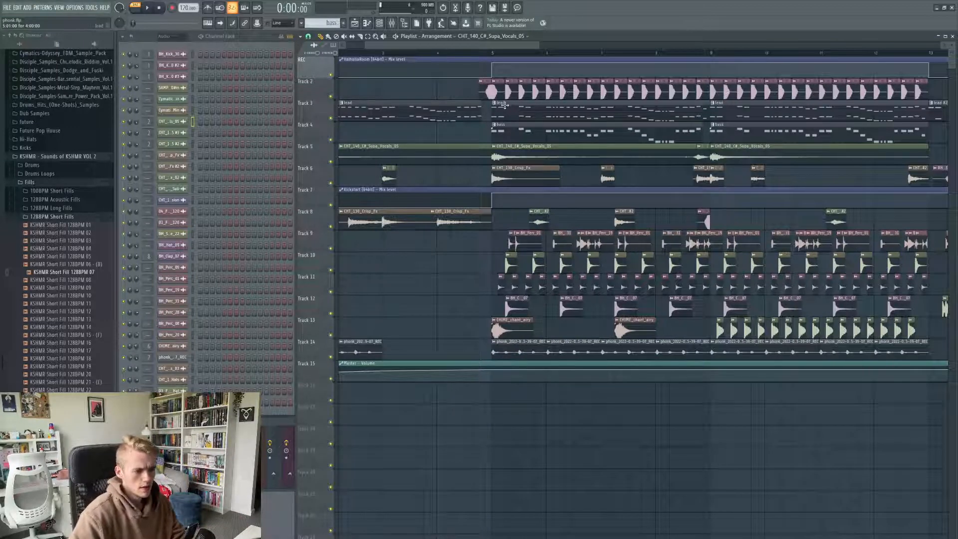
pyautogui.doubleClick(506, 110)
pyautogui.click(59, 8)
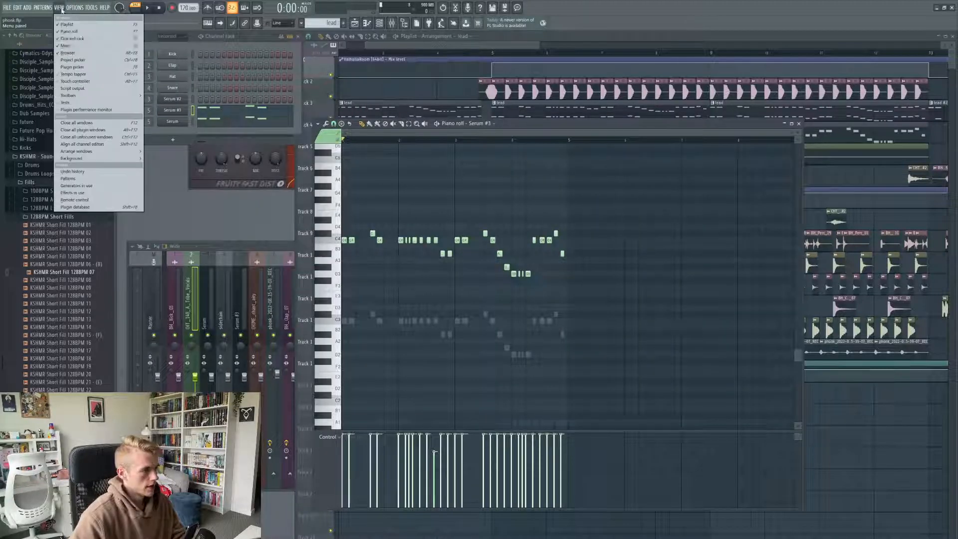
pyautogui.click(70, 46)
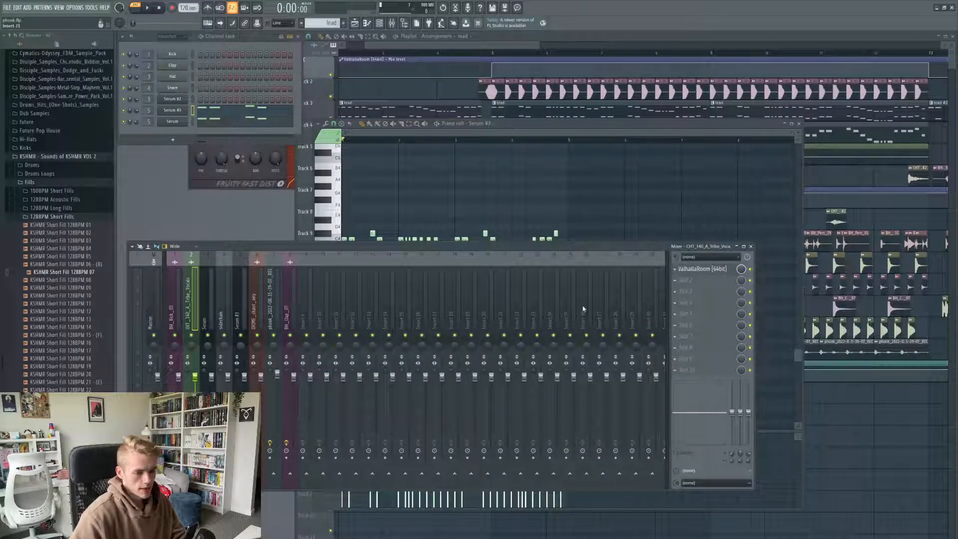
# Examine the ValhallaRoom reverb on the CHT_140_A_Tribe_Vocals mixer track, and close the plugin and the piano roll.
pyautogui.click(707, 270)
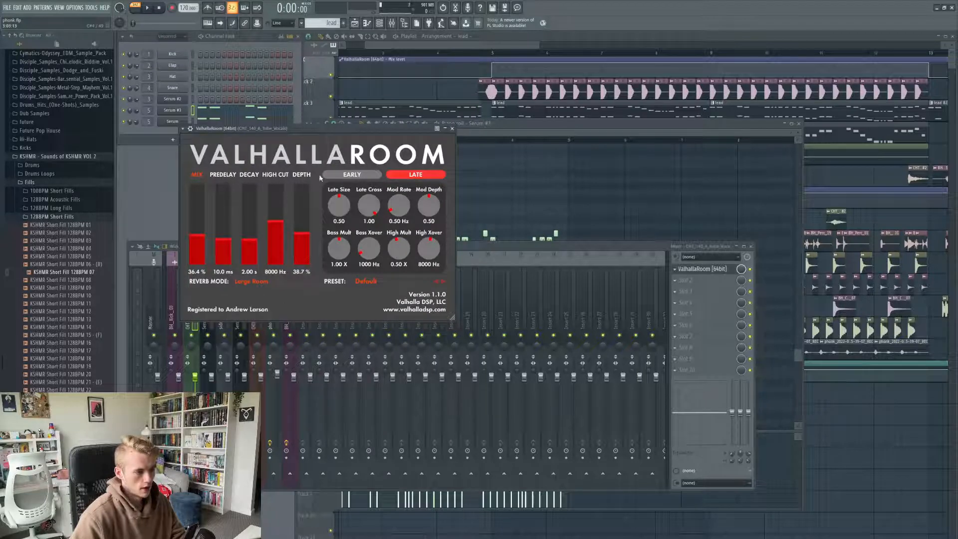
pyautogui.click(452, 129)
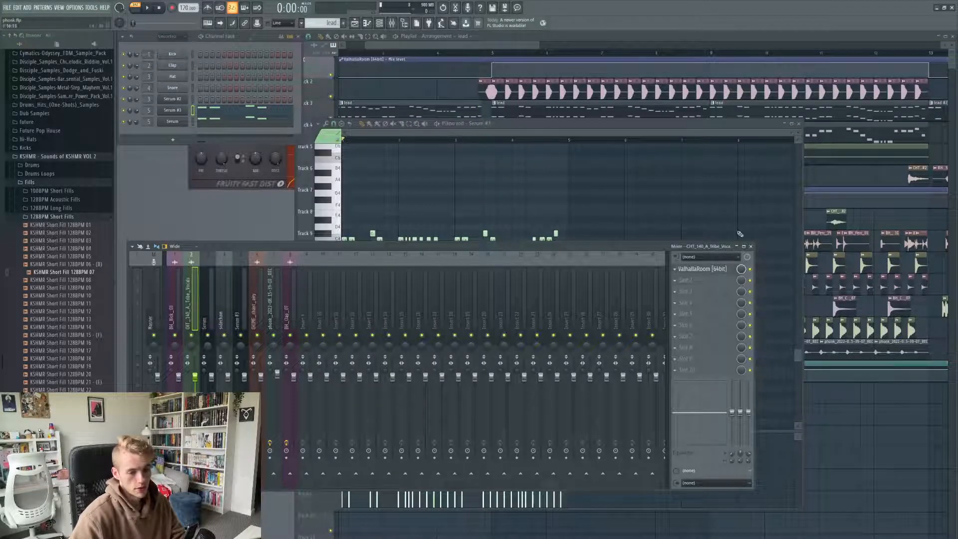
pyautogui.click(718, 268)
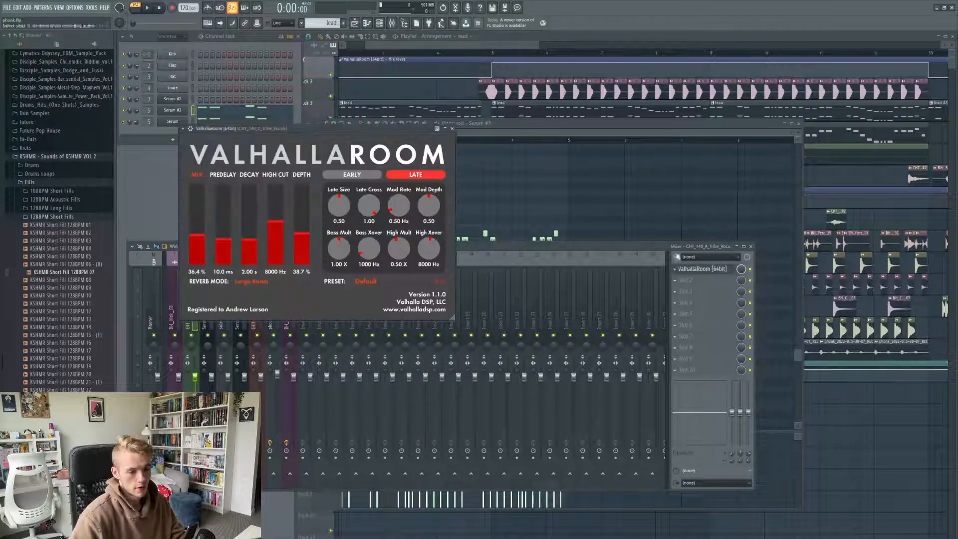
pyautogui.click(452, 129)
pyautogui.click(756, 127)
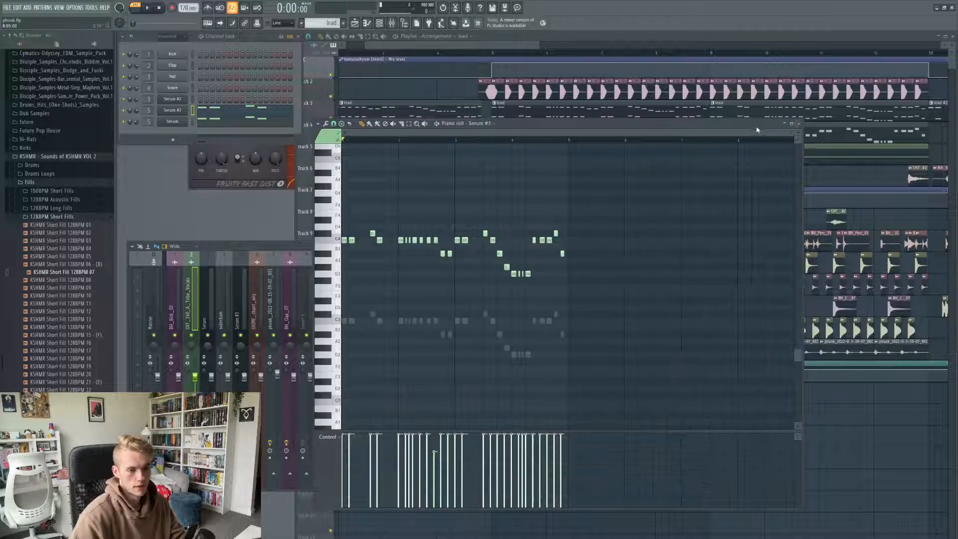
pyautogui.click(799, 124)
pyautogui.click(800, 123)
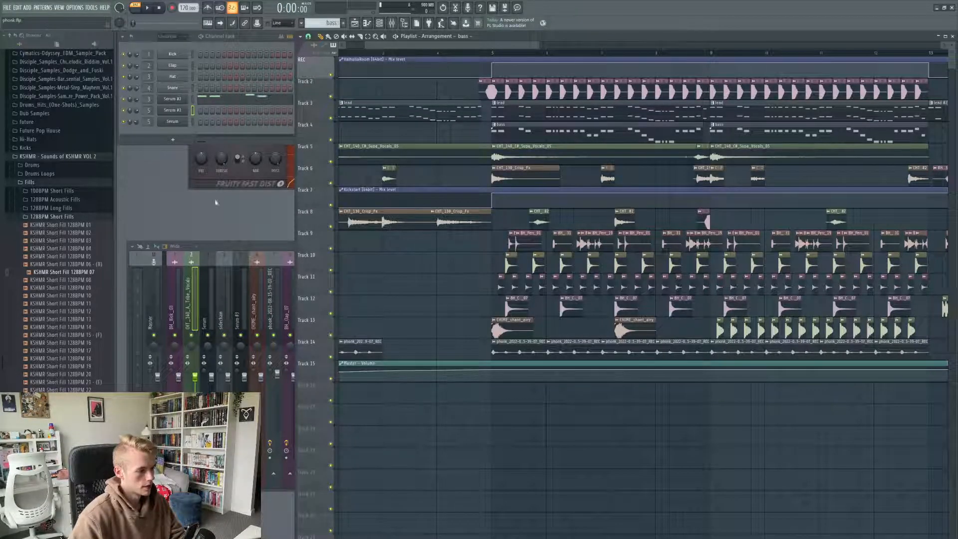
# Examine the ValhallaRoom, Sausage Fattener, Fruity Parametric EQ 2 and Fruity Fast Dist effects on the lead's Serum #3 mixer track.
pyautogui.click(519, 109)
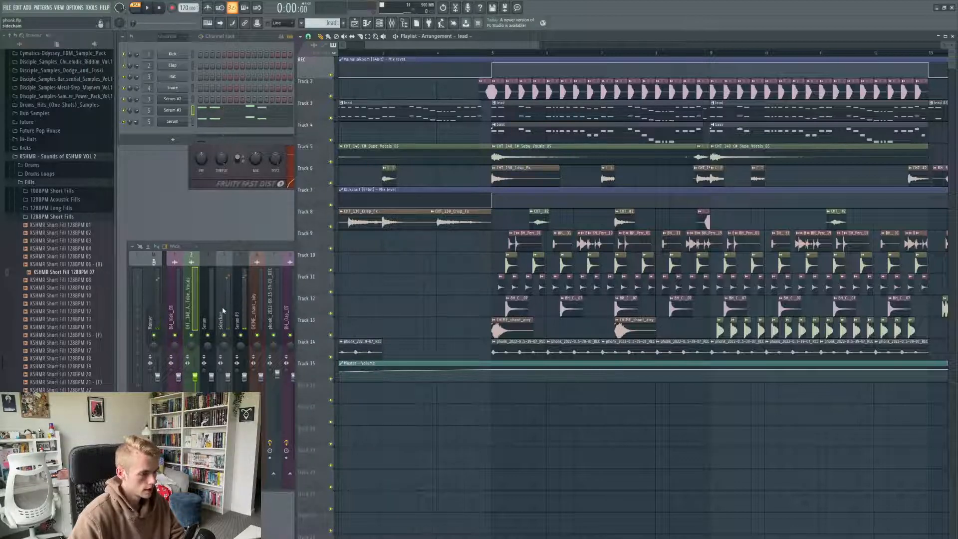
pyautogui.click(235, 311)
pyautogui.click(710, 272)
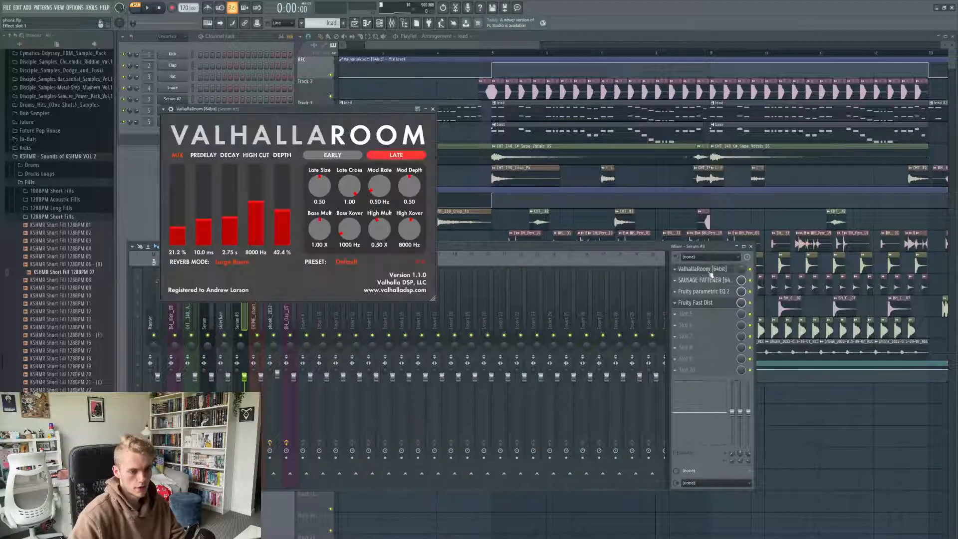
pyautogui.click(709, 282)
pyautogui.click(710, 293)
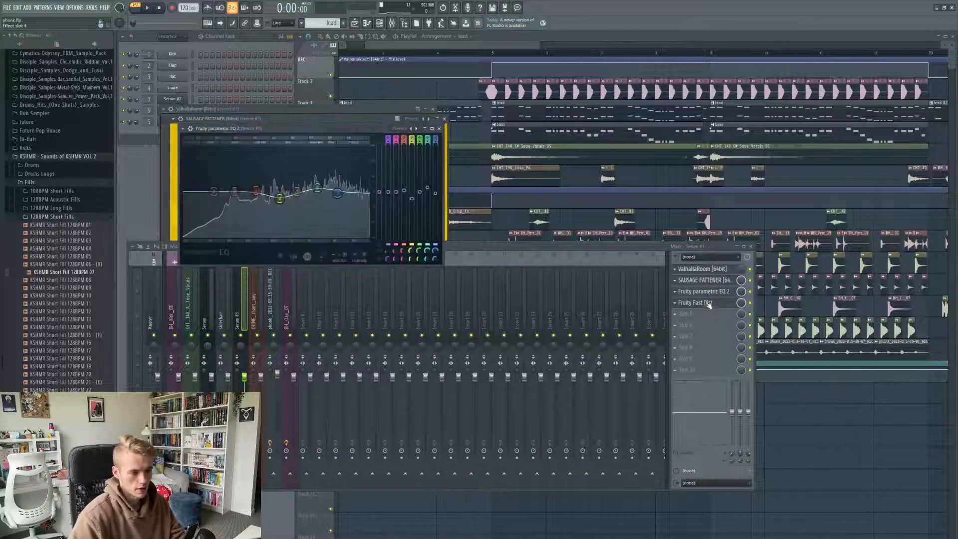
pyautogui.click(439, 128)
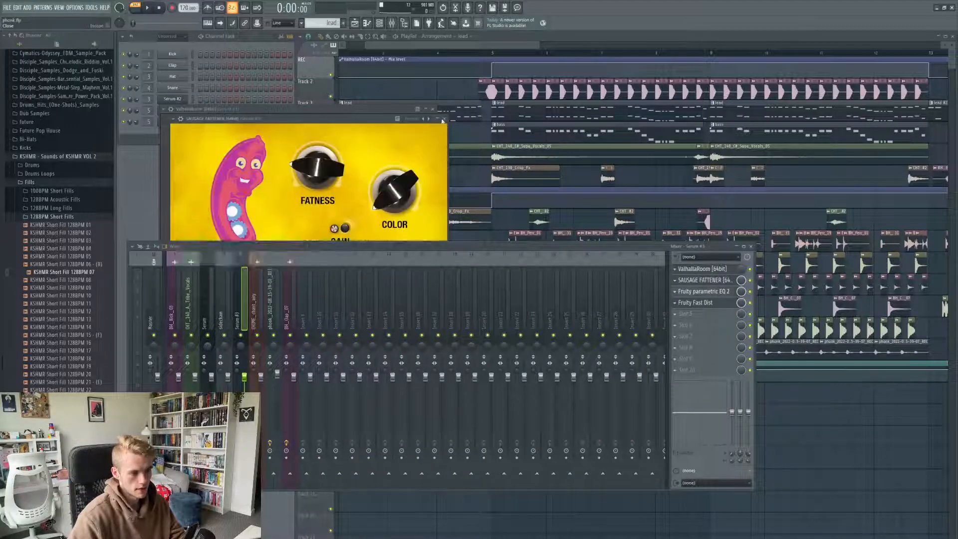
pyautogui.click(443, 118)
pyautogui.click(432, 108)
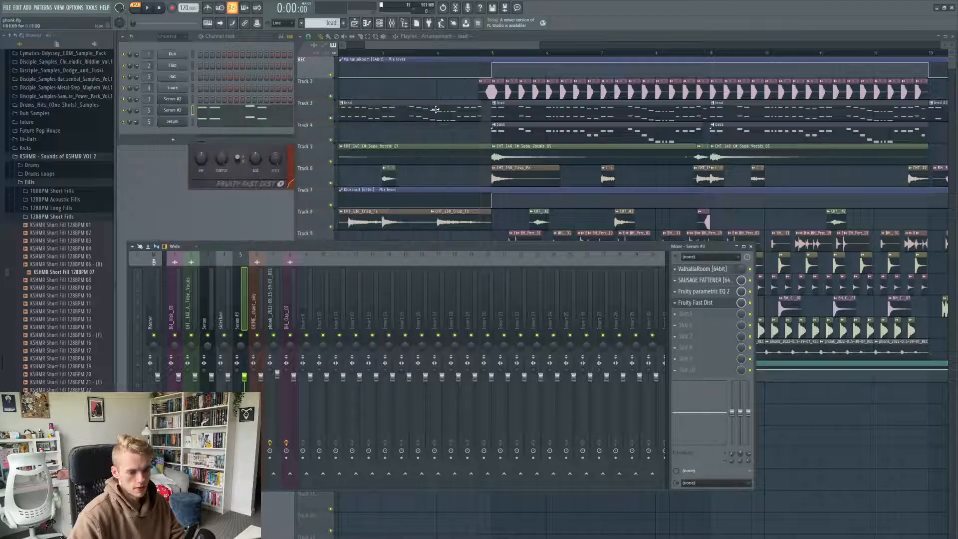
pyautogui.click(707, 303)
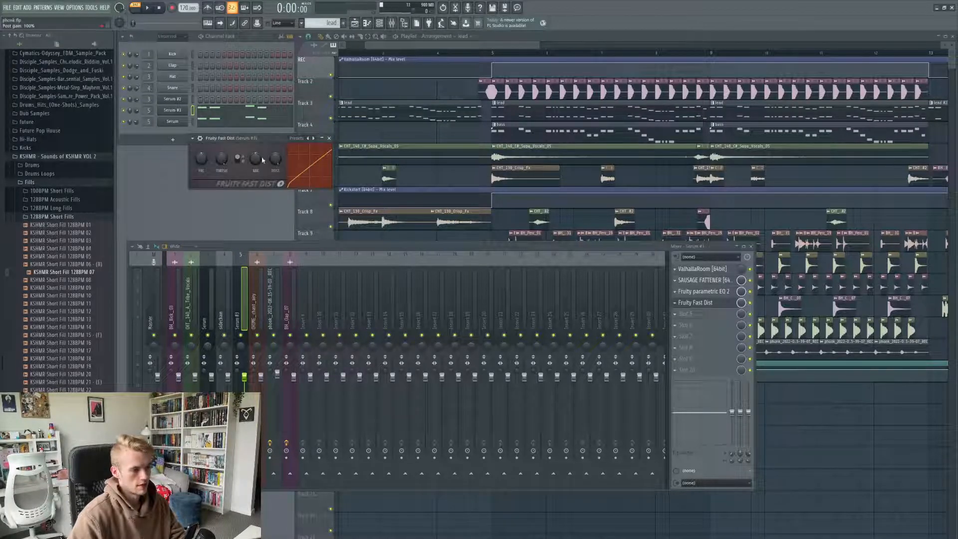
pyautogui.click(329, 138)
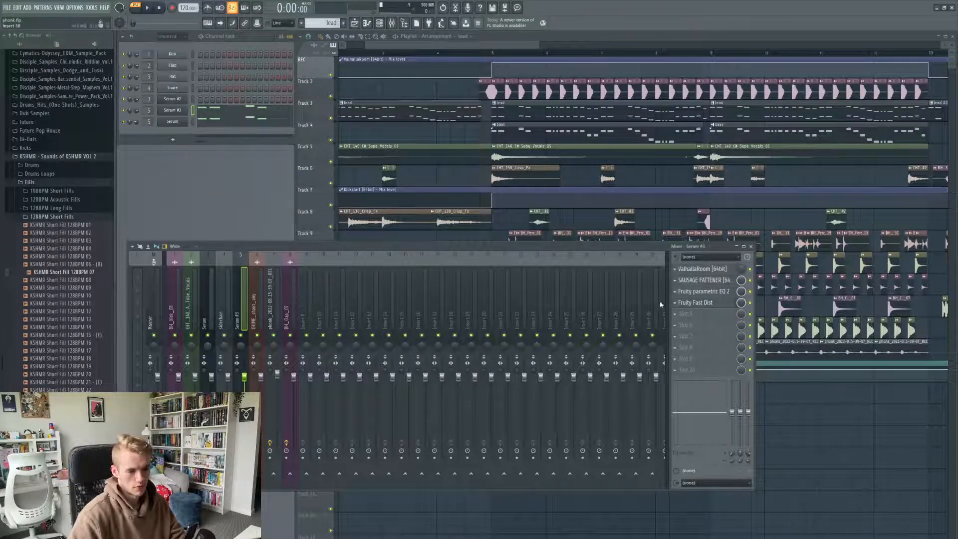
# Select the vocal clip on Track 5 and review the ValhallaRoom settings on the vocals' mixer track.
pyautogui.click(501, 158)
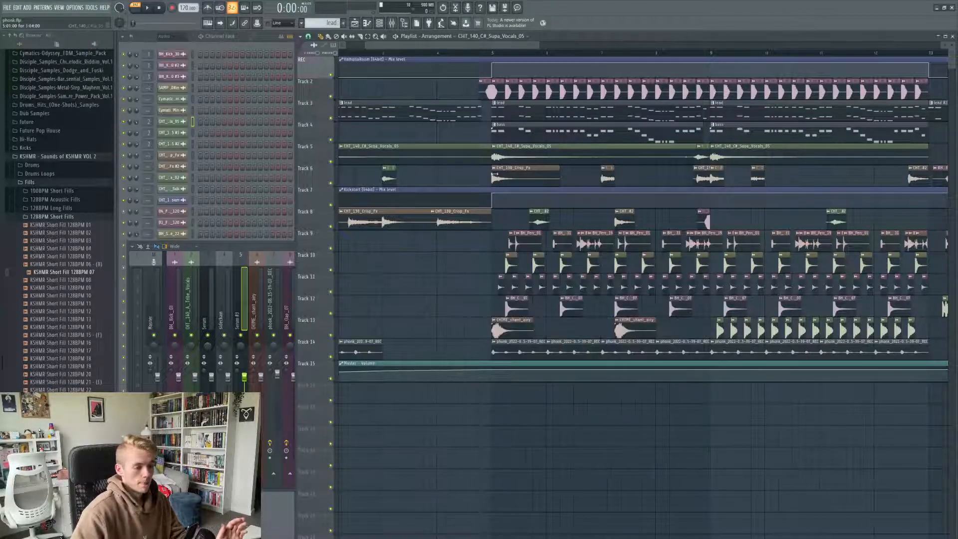
pyautogui.click(187, 309)
pyautogui.click(702, 272)
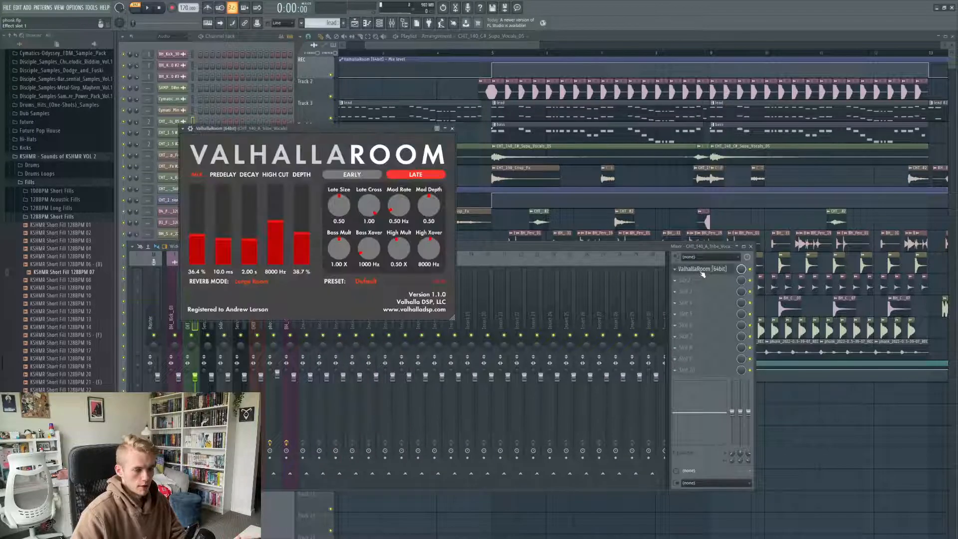
pyautogui.click(457, 128)
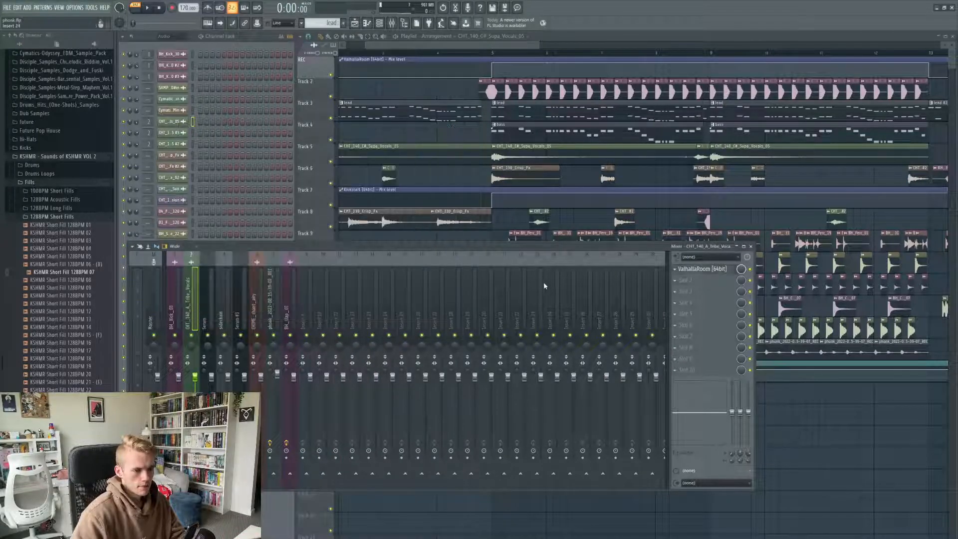
# Reselect the lead pattern on Track 3 and show the effect chain of the Serum #3 mixer track.
pyautogui.click(517, 132)
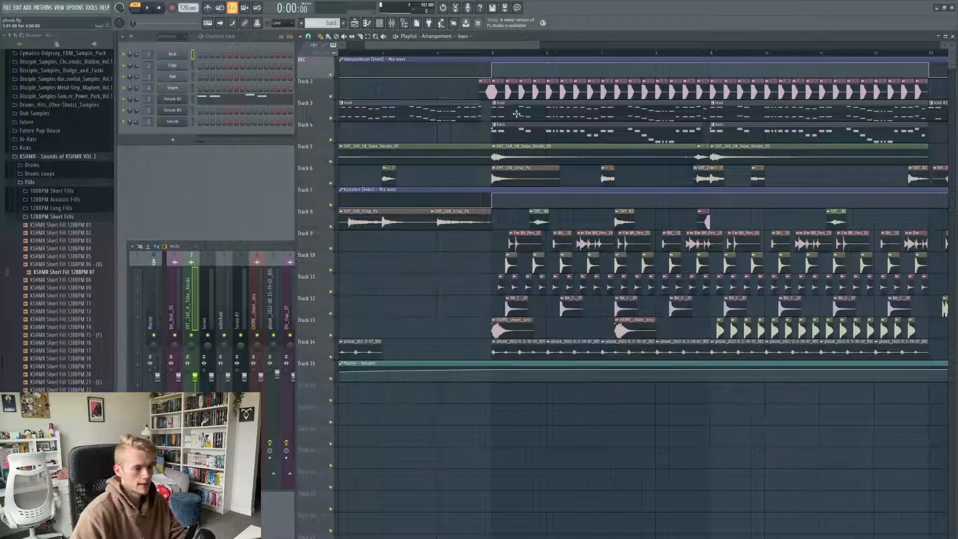
pyautogui.click(515, 112)
pyautogui.click(236, 254)
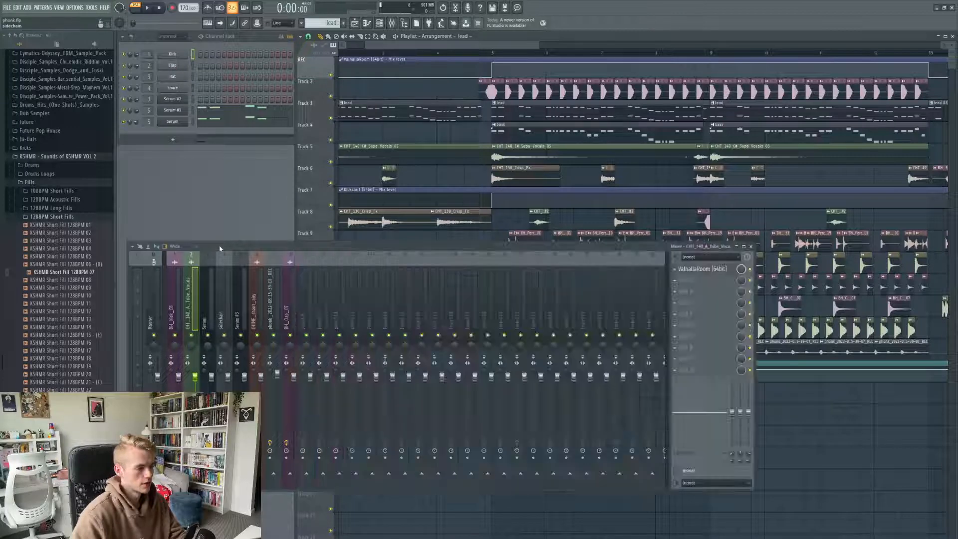
pyautogui.click(236, 315)
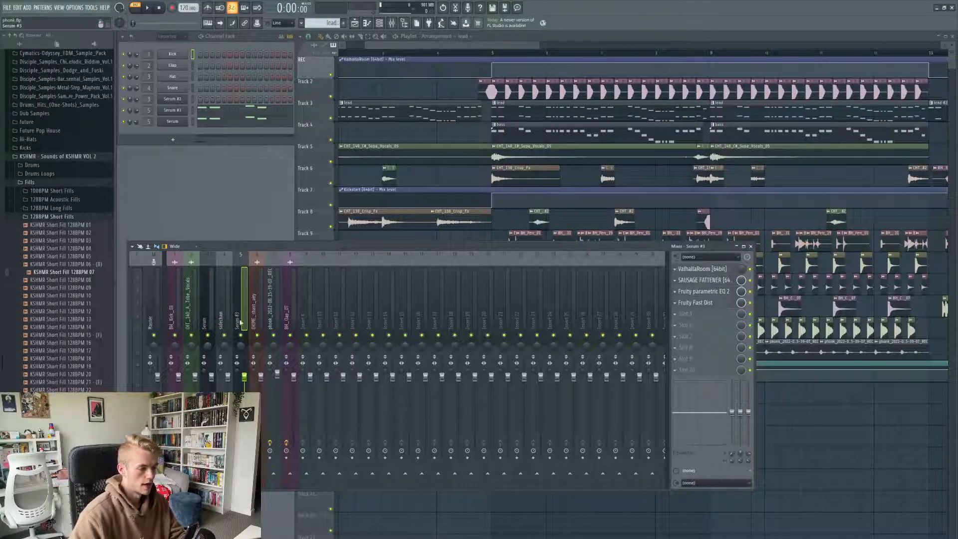
# Examine the Kickstart effect on the sidechain mixer track and the routing options for sending the Serum #3 track to another track.
pyautogui.click(221, 311)
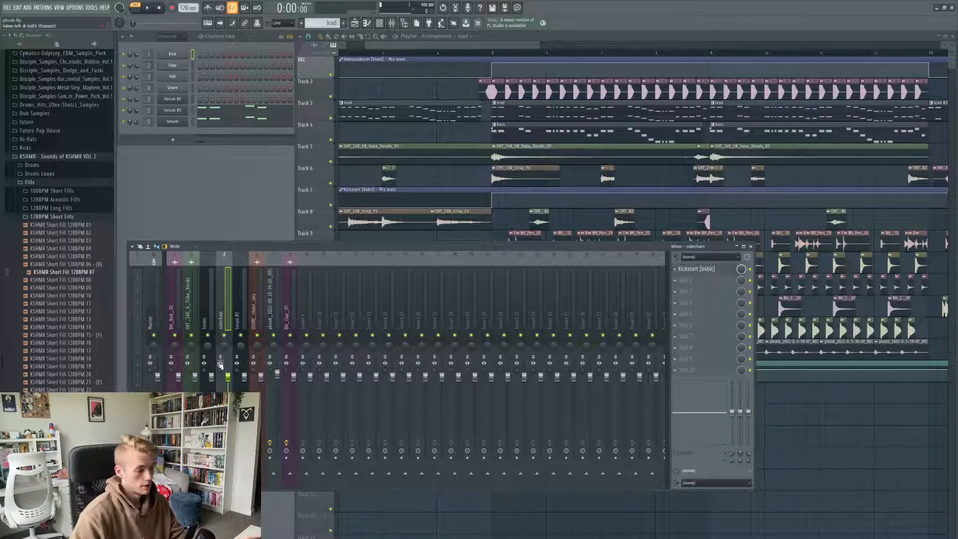
pyautogui.click(240, 311)
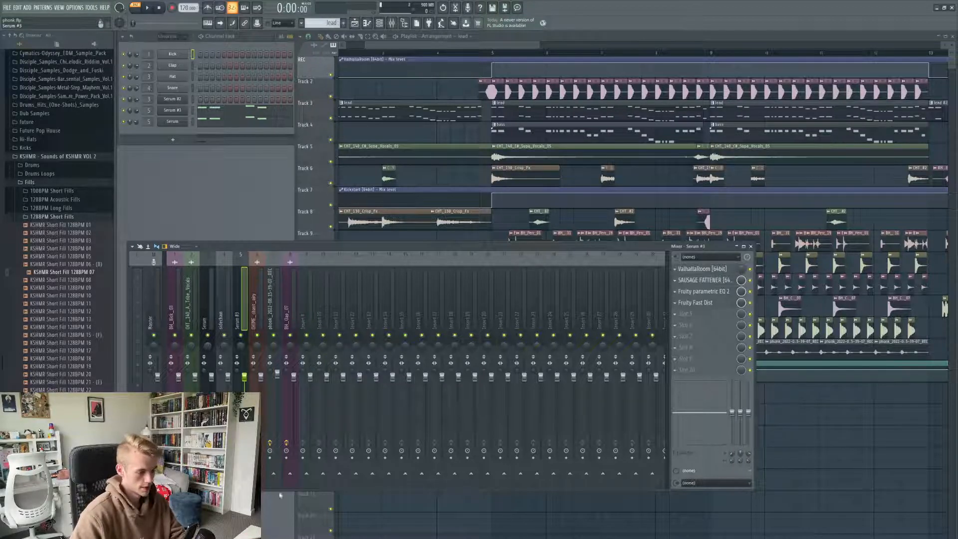
pyautogui.rightClick(323, 474)
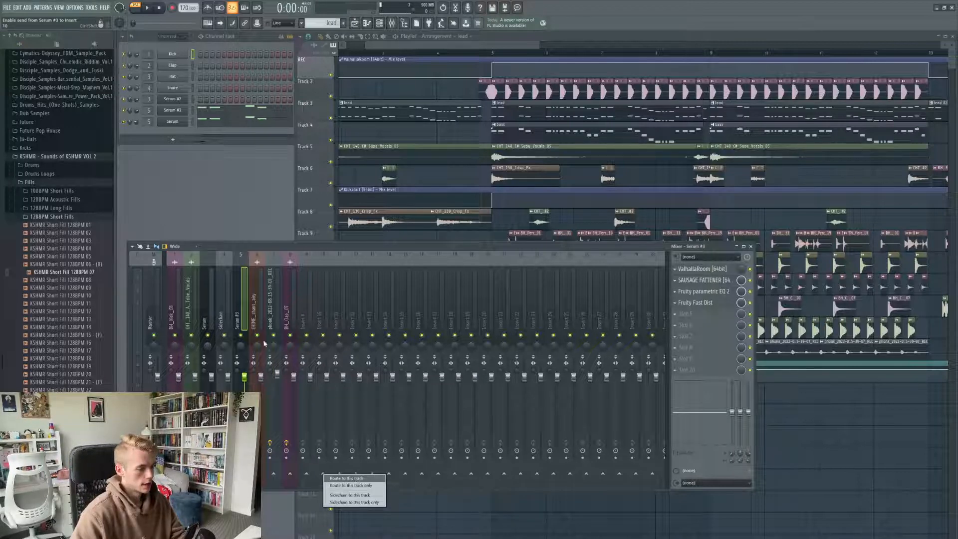
pyautogui.click(224, 313)
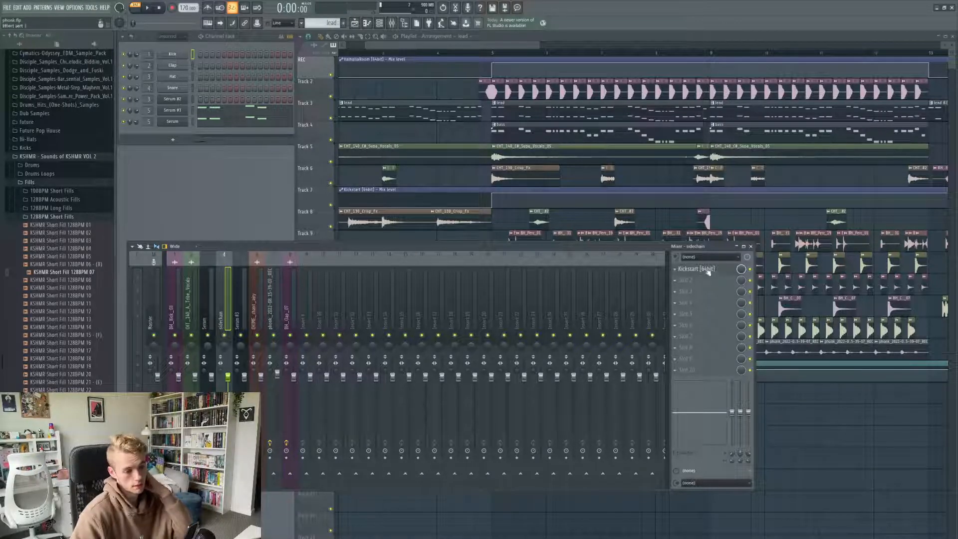
pyautogui.click(237, 307)
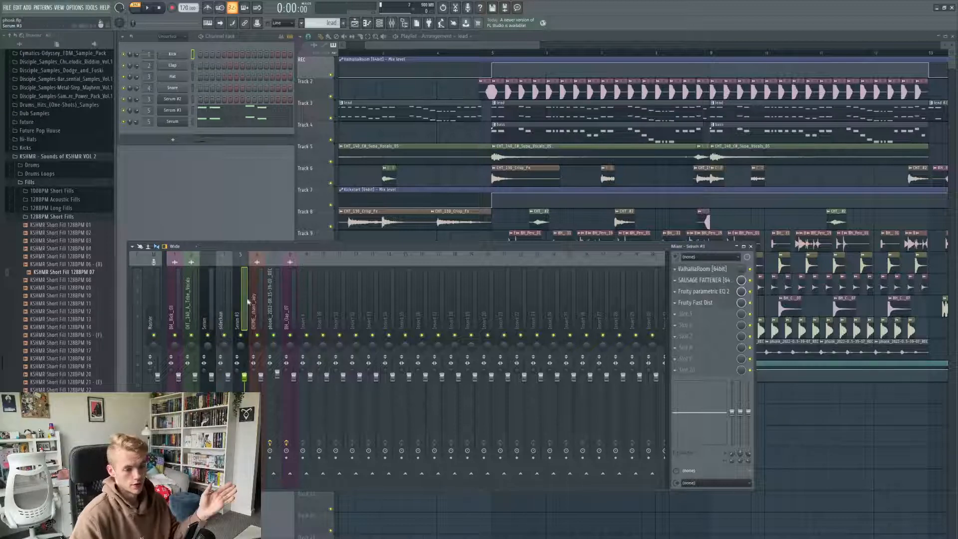
# Select the first bass pattern on Track 4 and review the arrangement around it.
pyautogui.click(535, 119)
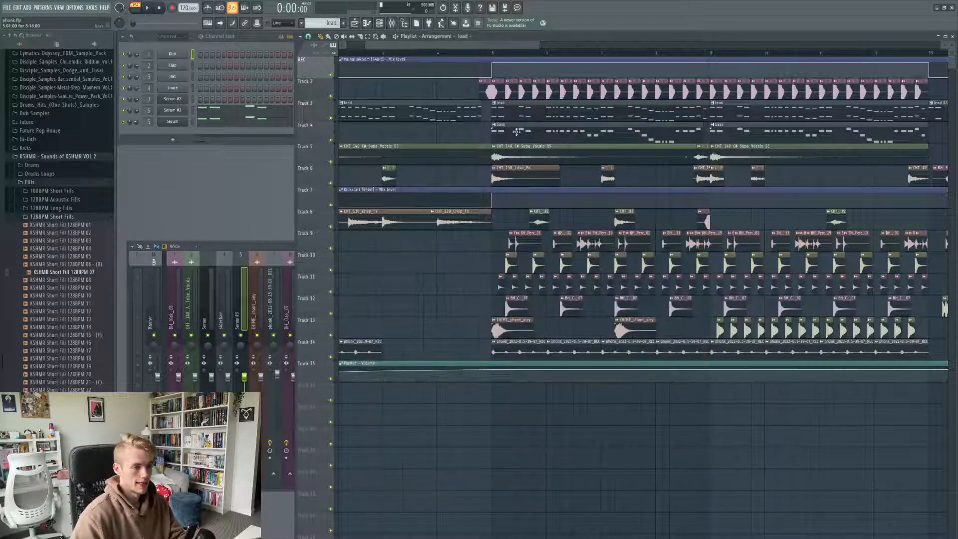
pyautogui.click(515, 133)
pyautogui.scroll(-2, 451, 133)
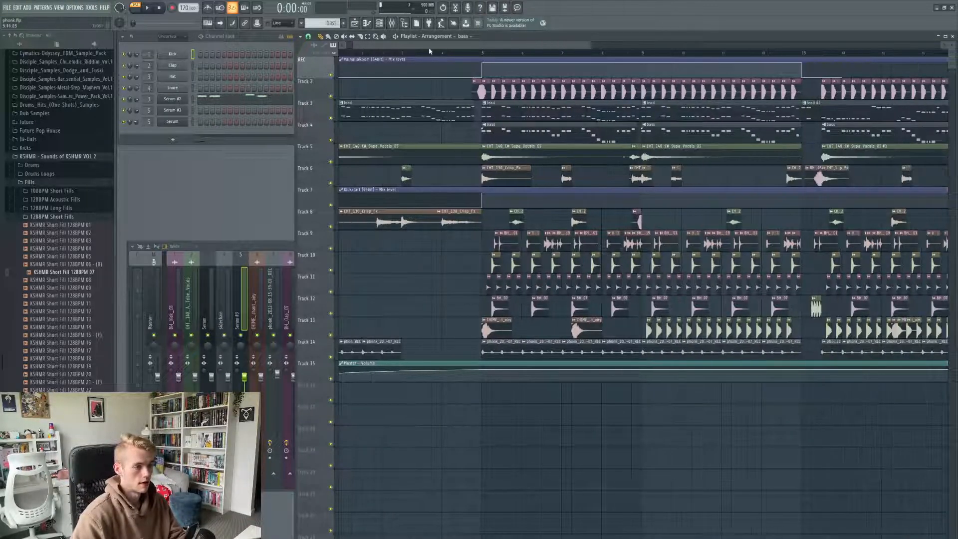
pyautogui.moveTo(429, 48); pyautogui.dragTo(399, 51)
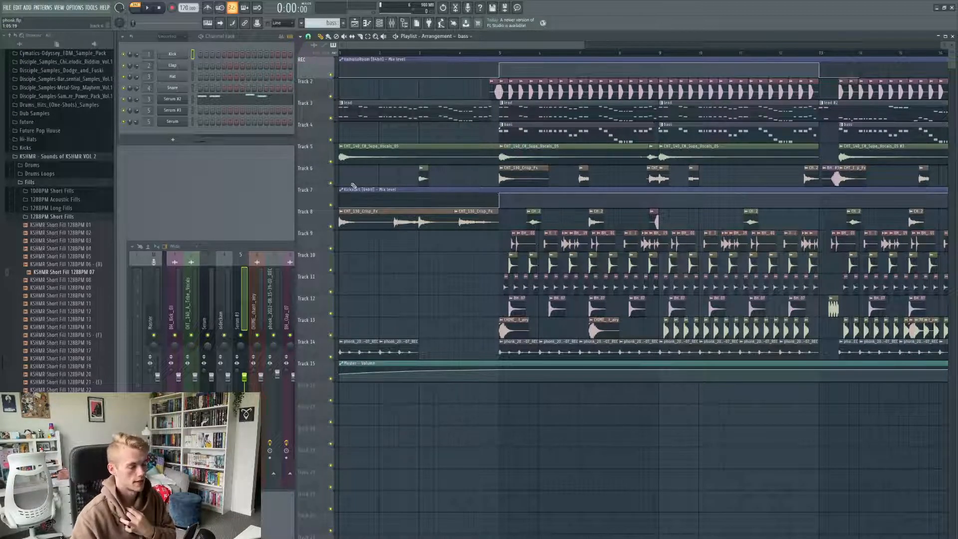
# Show the automation clip option for Kickstart's mix level on the sidechain mixer track, and select its automation clip on Track 7.
pyautogui.click(224, 306)
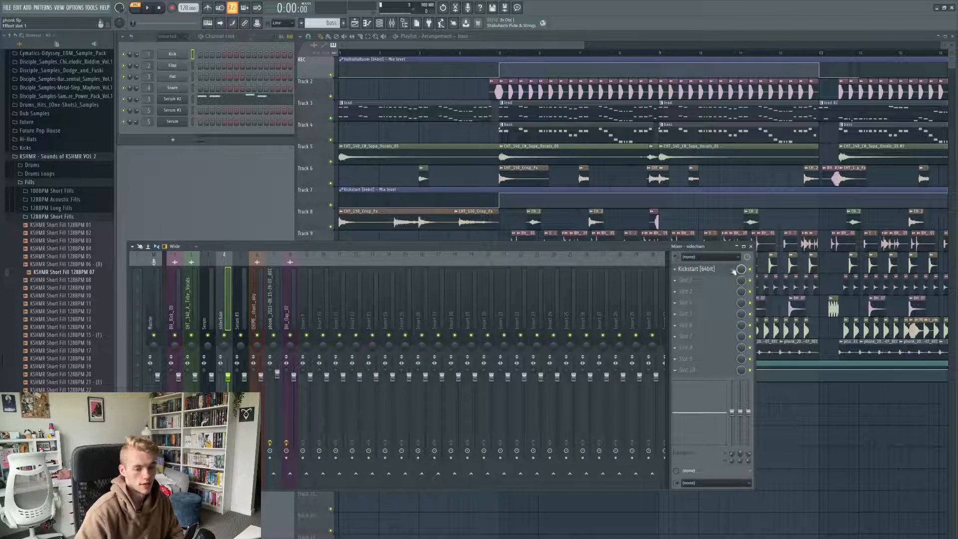
pyautogui.click(361, 52)
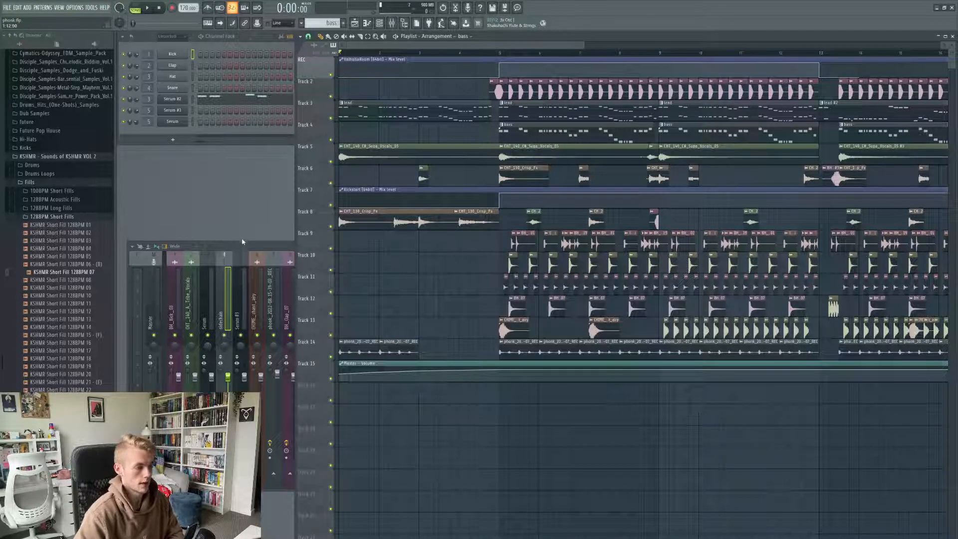
pyautogui.click(242, 242)
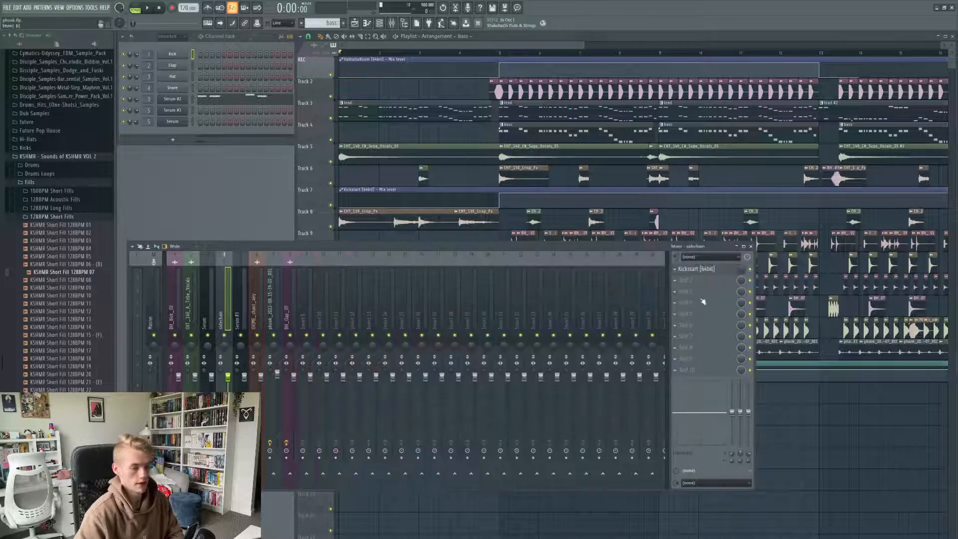
pyautogui.rightClick(742, 270)
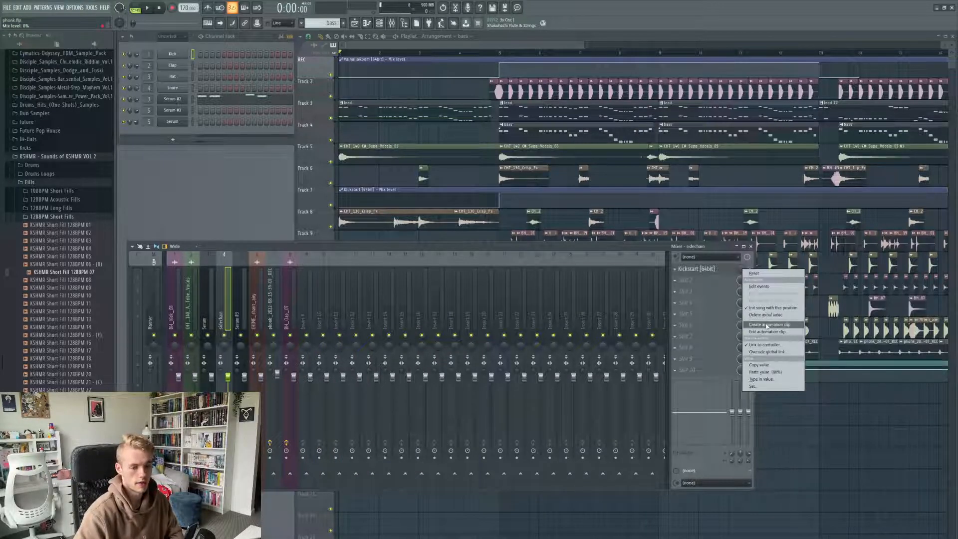
pyautogui.click(435, 51)
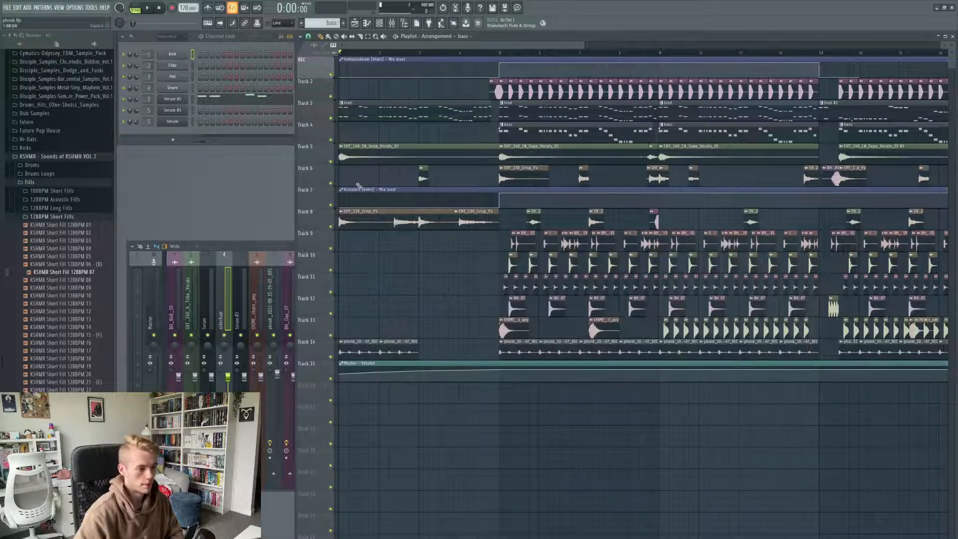
pyautogui.click(356, 189)
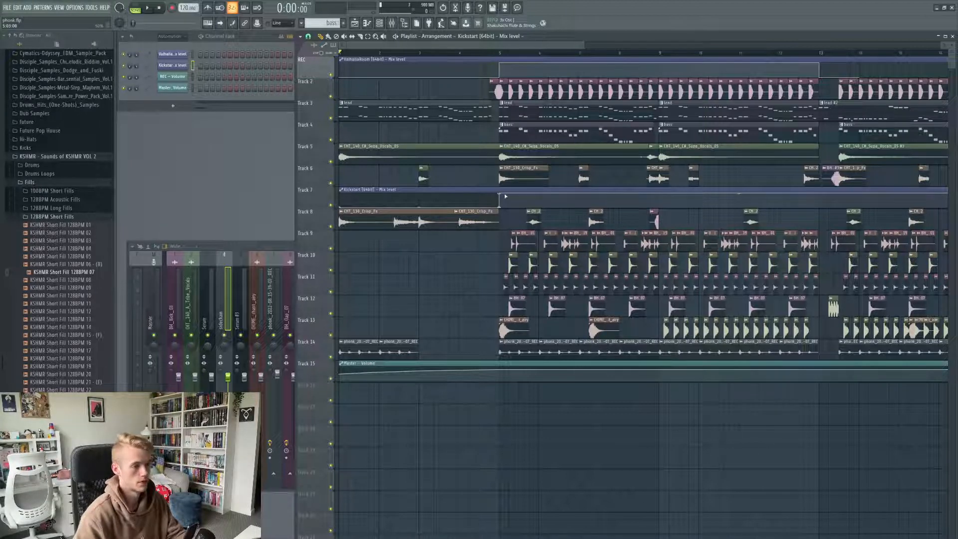
# Review the sample settings of the CHT_130_Crisp_Fx clip in the intro on Track 8, and close them.
pyautogui.scroll(2, 505, 81)
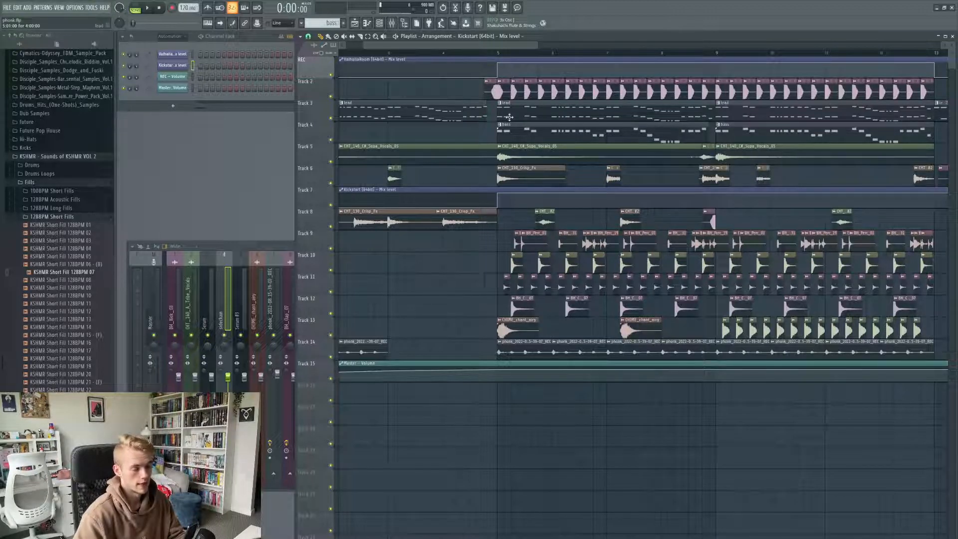
pyautogui.scroll(-2, 509, 117)
pyautogui.scroll(-2, 580, 192)
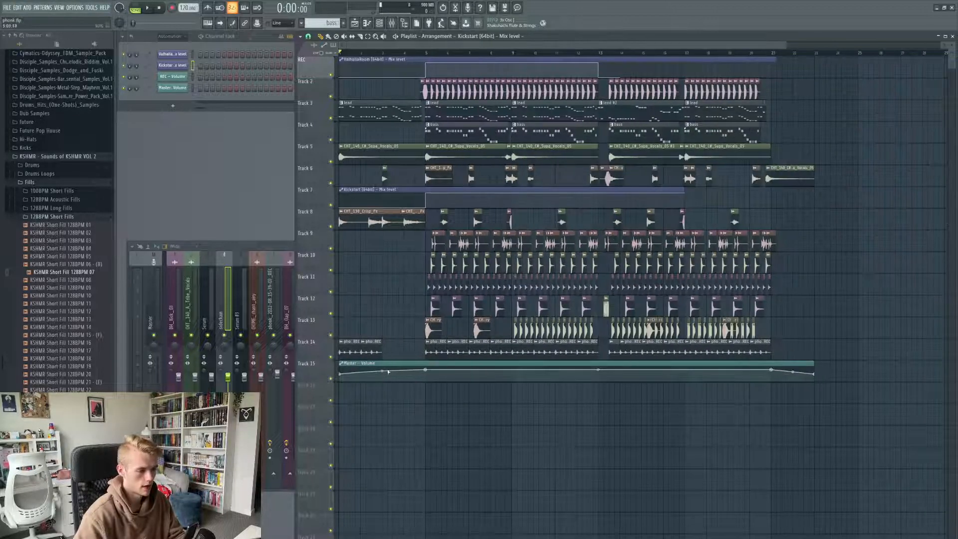
pyautogui.scroll(1, 426, 381)
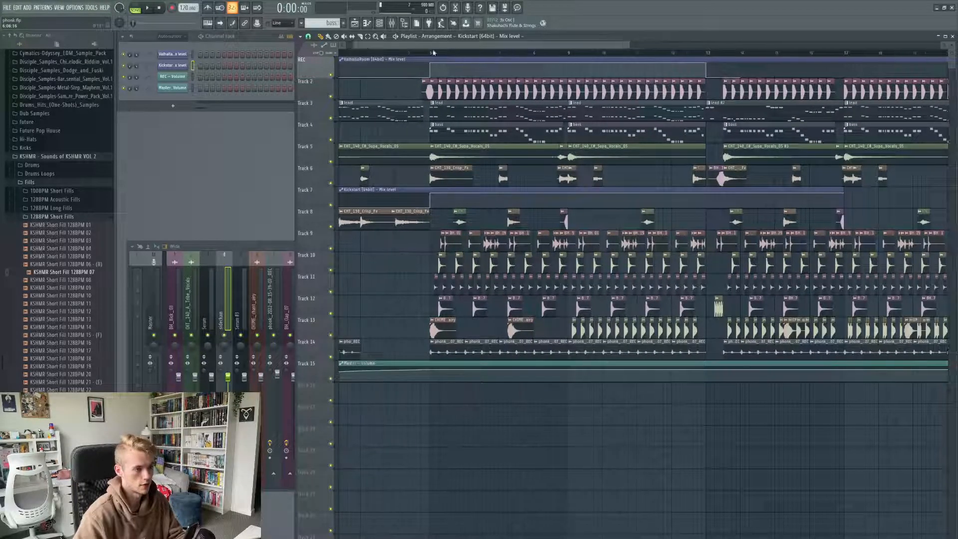
pyautogui.scroll(1, 405, 224)
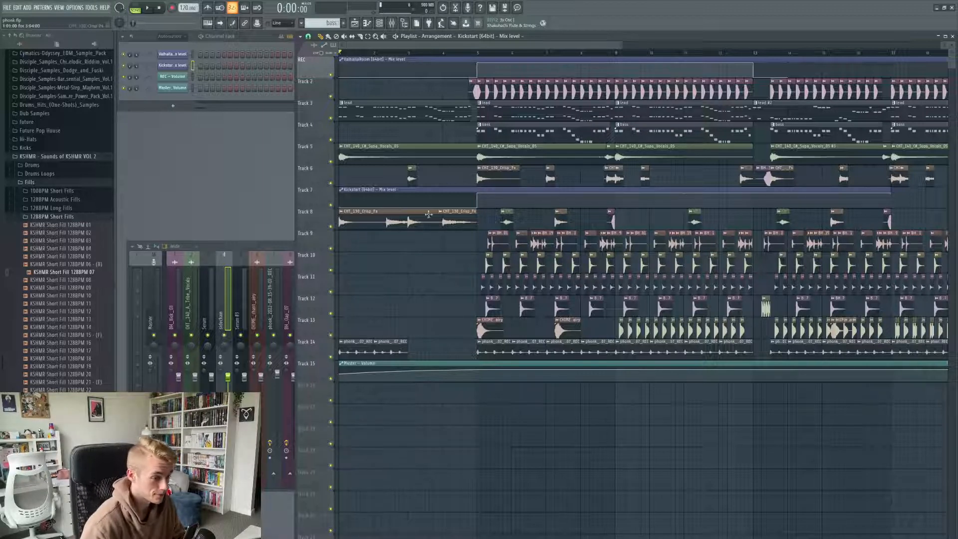
pyautogui.doubleClick(373, 218)
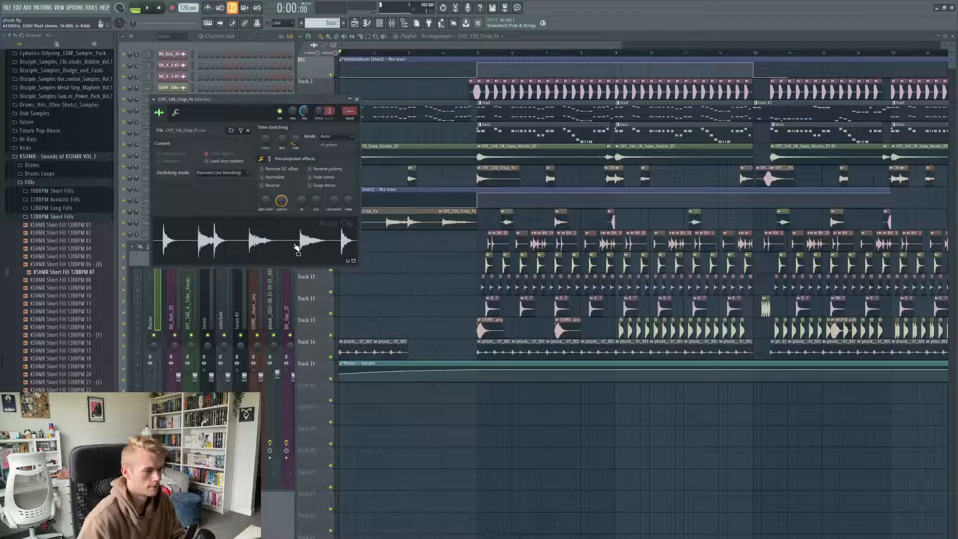
pyautogui.click(356, 99)
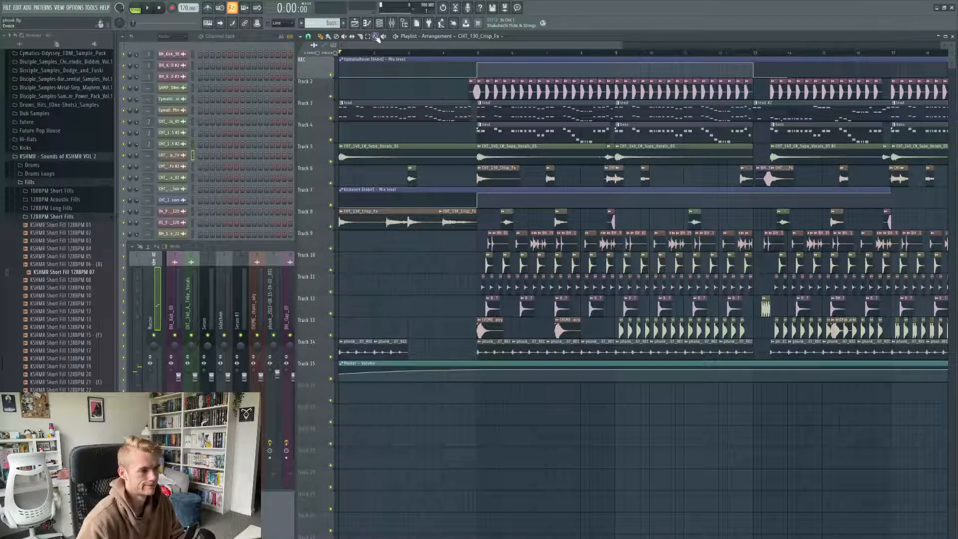
# Listen to the last CHT_130_Crisp_Fx clip before the drop on its own, and stop playback.
pyautogui.click(444, 222)
pyautogui.press('space')
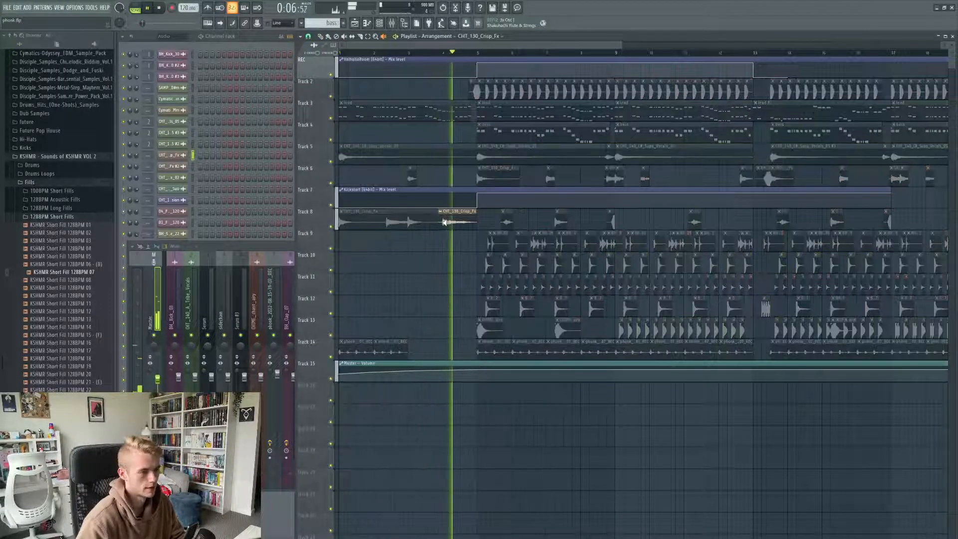
pyautogui.press('space')
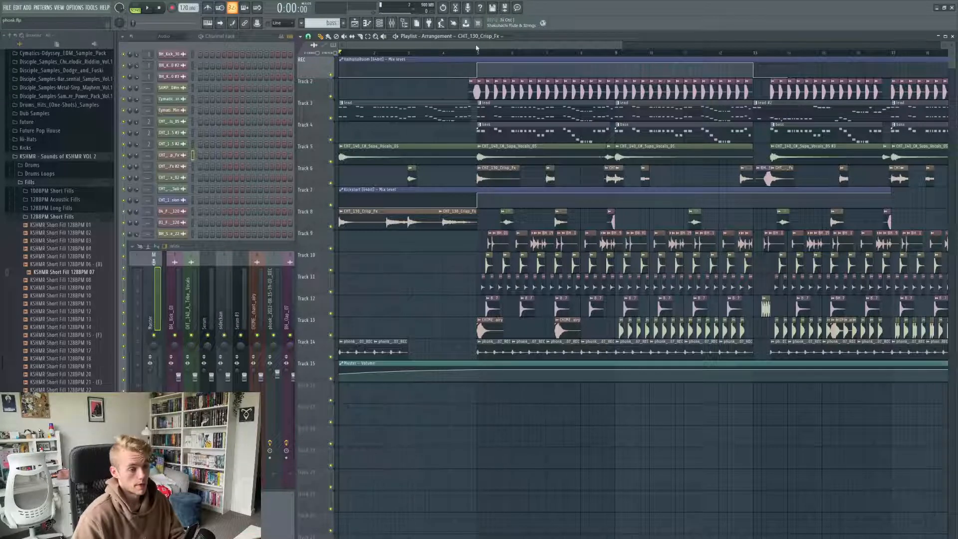
# Mute the first drop's kicks on Track 2 and its first lead and bass patterns on Tracks 3 and 4.
pyautogui.moveTo(476, 44); pyautogui.dragTo(531, 45)
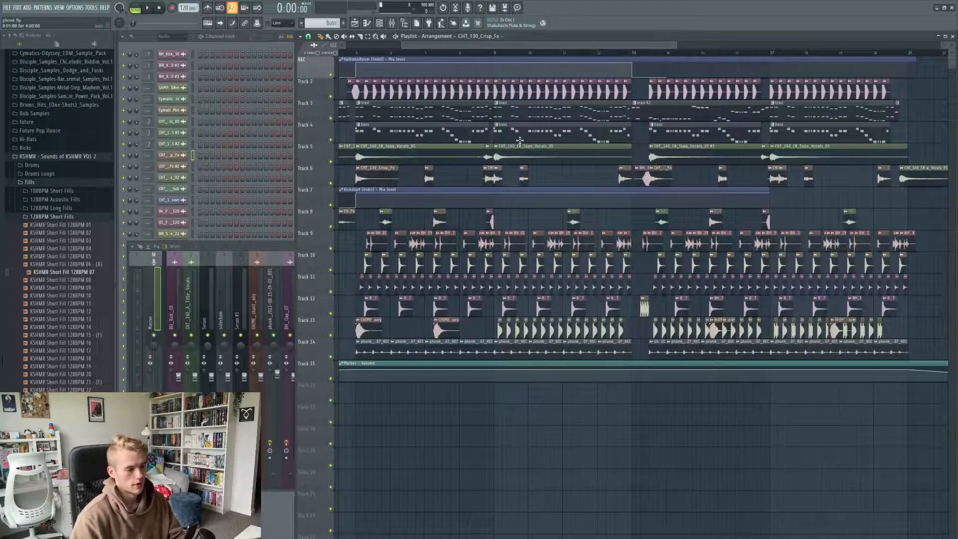
pyautogui.keyDown('ctrl'); pyautogui.scroll(3, 387, 308); pyautogui.keyUp('ctrl')
pyautogui.keyDown('ctrl'); pyautogui.scroll(2, 387, 307); pyautogui.keyUp('ctrl')
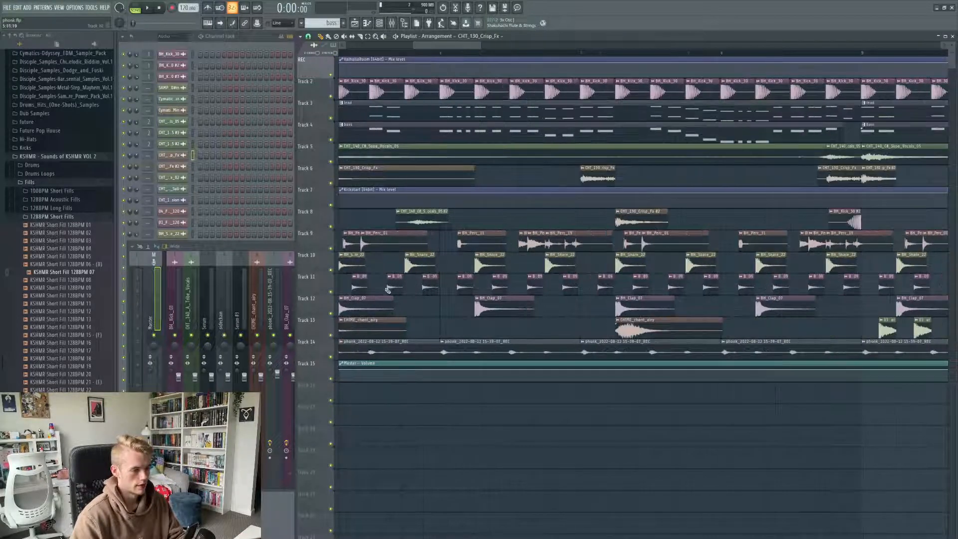
pyautogui.keyDown('ctrl'); pyautogui.scroll(-1, 387, 308); pyautogui.keyUp('ctrl')
pyautogui.moveTo(414, 46); pyautogui.dragTo(407, 50)
pyautogui.scroll(-3, 407, 50)
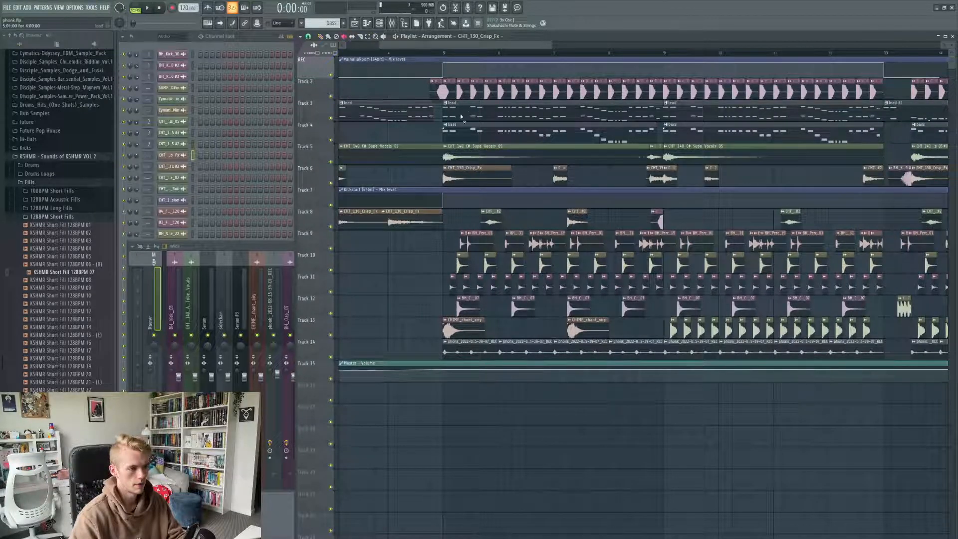
pyautogui.keyDown('ctrl'); pyautogui.scroll(-3, 469, 134); pyautogui.keyUp('ctrl')
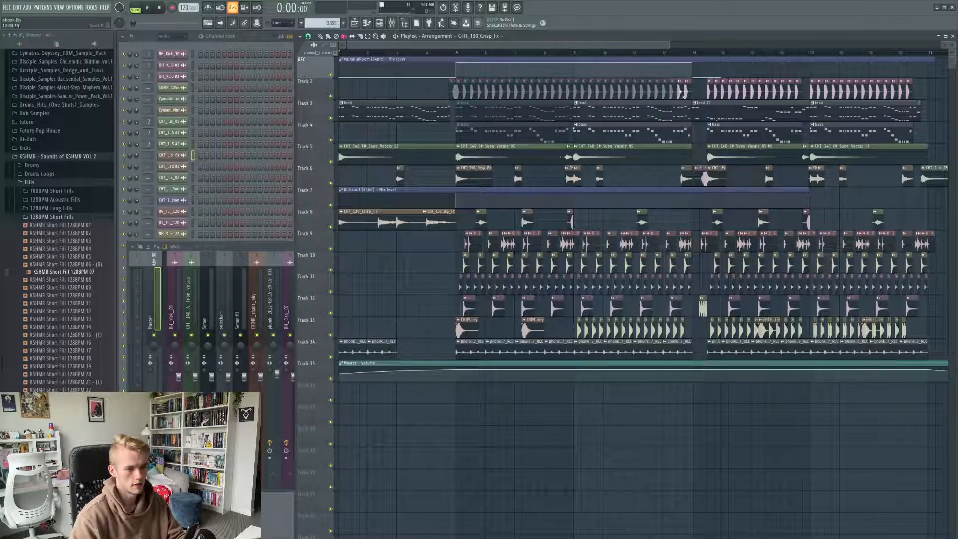
# Mute the chant clips on Track 13 and the phonk recordings on Track 14 from bar 5, and play the drop from there.
pyautogui.click(456, 52)
pyautogui.keyDown('ctrl'); pyautogui.scroll(3, 482, 319); pyautogui.keyUp('ctrl')
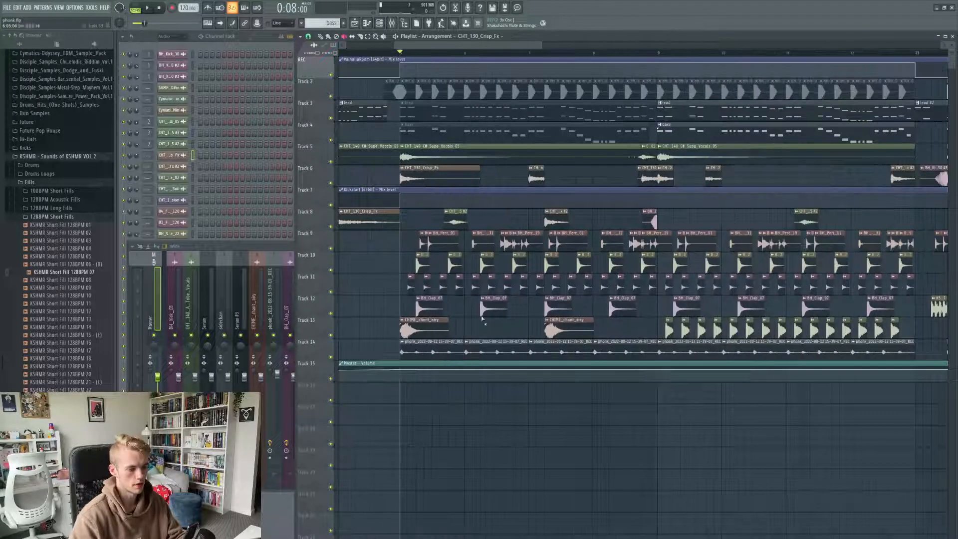
pyautogui.moveTo(406, 335)
pyautogui.mouseDown()
pyautogui.moveTo(499, 343)
pyautogui.moveTo(607, 332)
pyautogui.mouseUp()
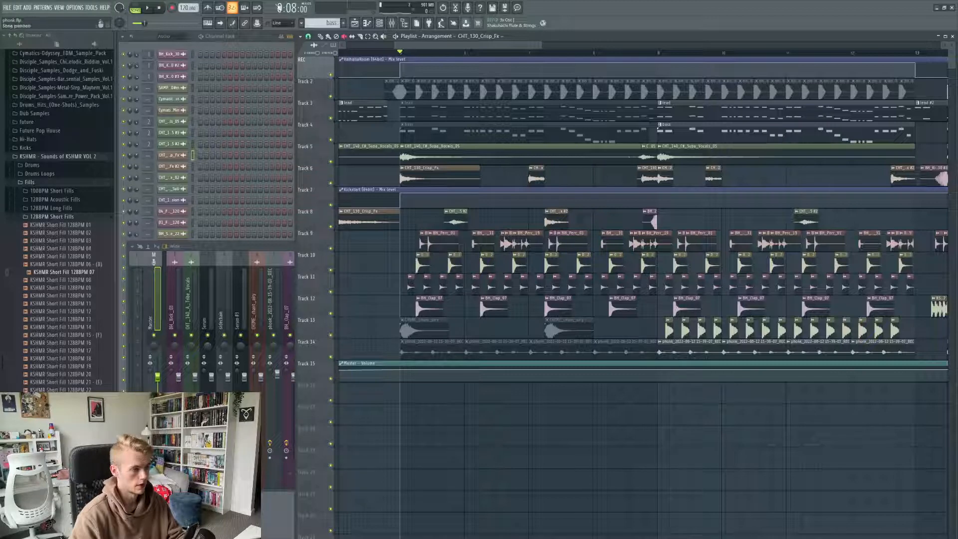
pyautogui.click(153, 8)
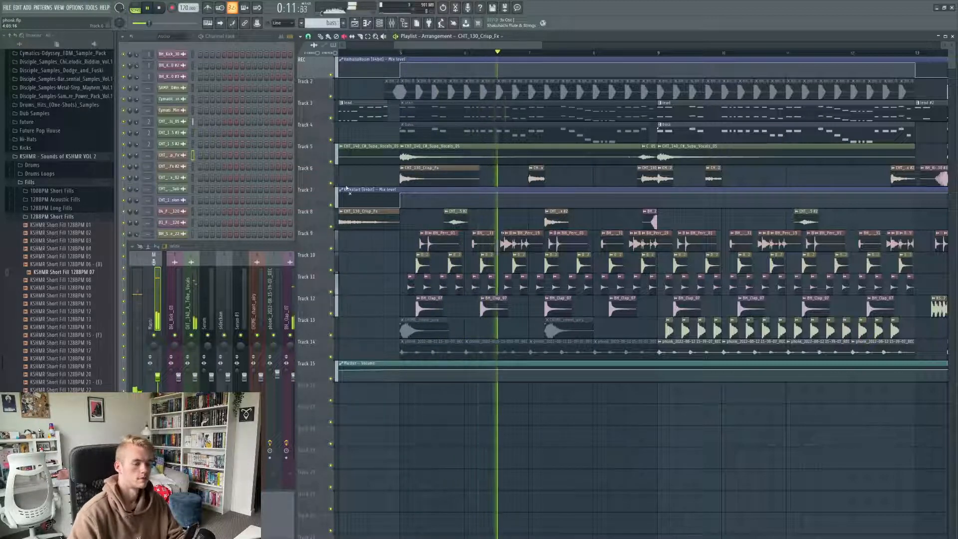
pyautogui.click(161, 9)
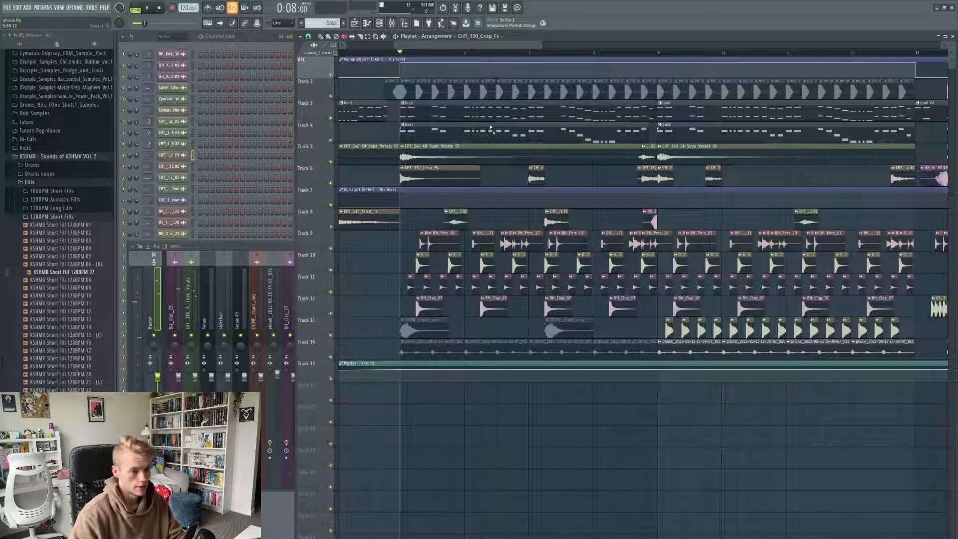
# Unmute the first drop's kicks on Track 2.
pyautogui.scroll(-3, 569, 156)
pyautogui.moveTo(778, 93); pyautogui.dragTo(452, 98)
pyautogui.scroll(2, 375, 83)
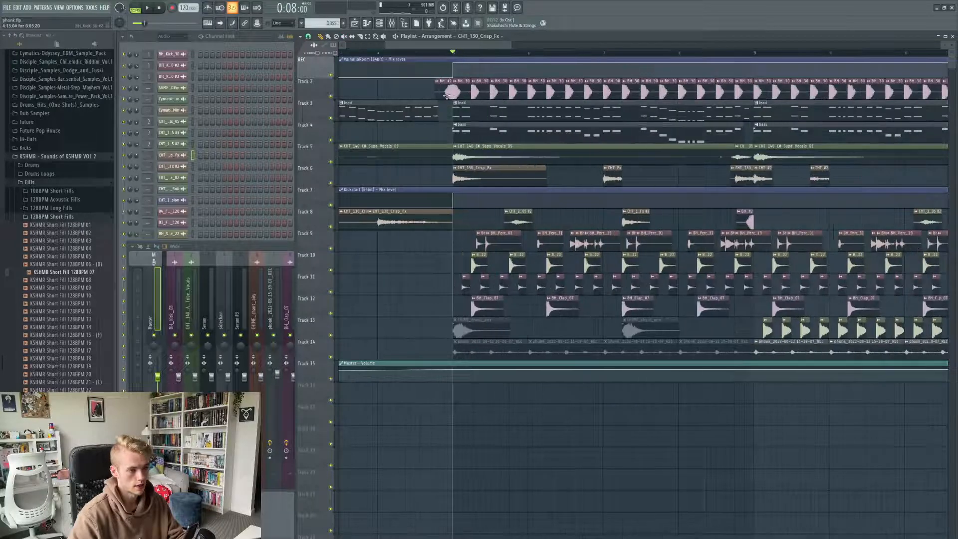
# Inspect the reversed BH_Kick_30 #2 sample leading into the drop on Track 2, preview its sound, and close its settings.
pyautogui.doubleClick(445, 95)
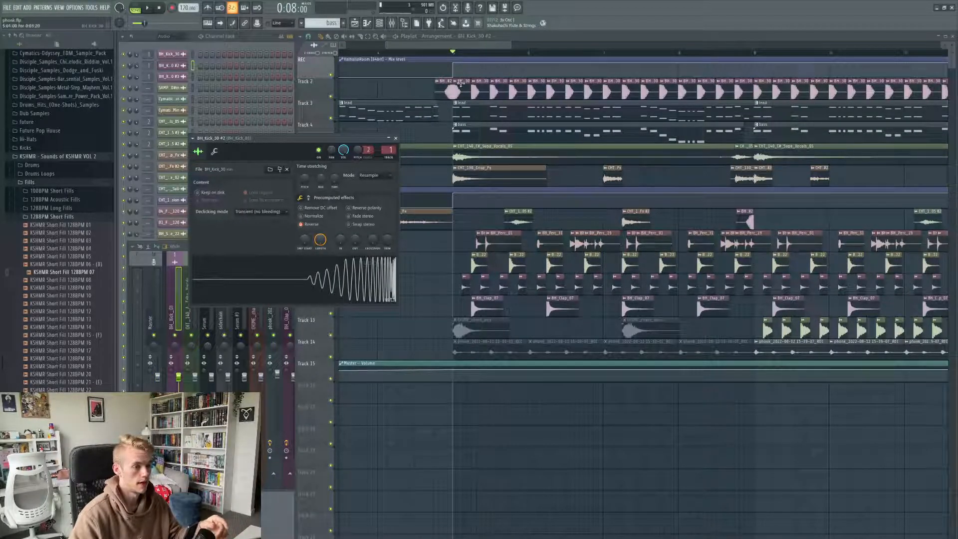
pyautogui.click(455, 81)
pyautogui.click(282, 169)
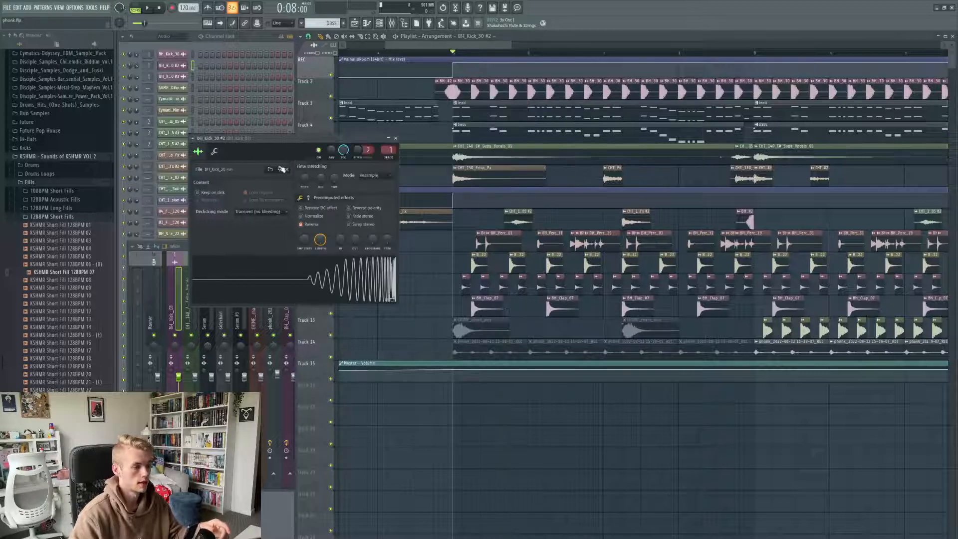
pyautogui.click(335, 279)
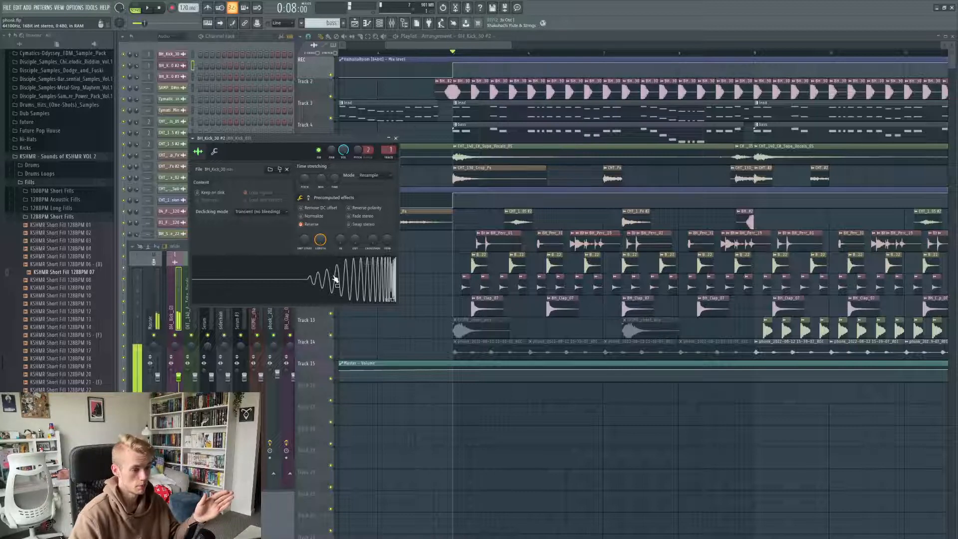
pyautogui.click(395, 137)
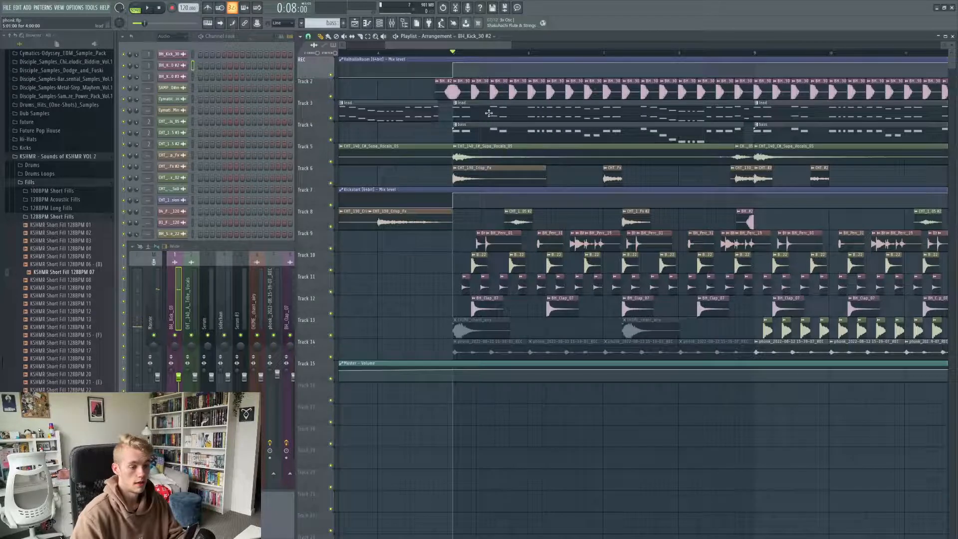
# Unmute the chant clips on Track 13 and the phonk recordings on Track 14 in the first drop.
pyautogui.scroll(-3, 663, 246)
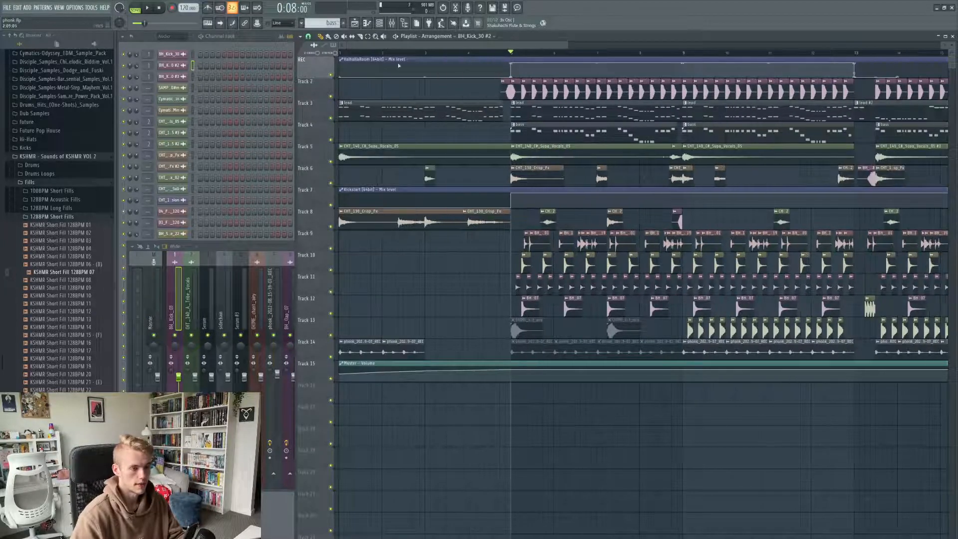
pyautogui.click(343, 36)
pyautogui.moveTo(525, 349)
pyautogui.mouseDown()
pyautogui.moveTo(669, 352)
pyautogui.moveTo(529, 330)
pyautogui.mouseUp()
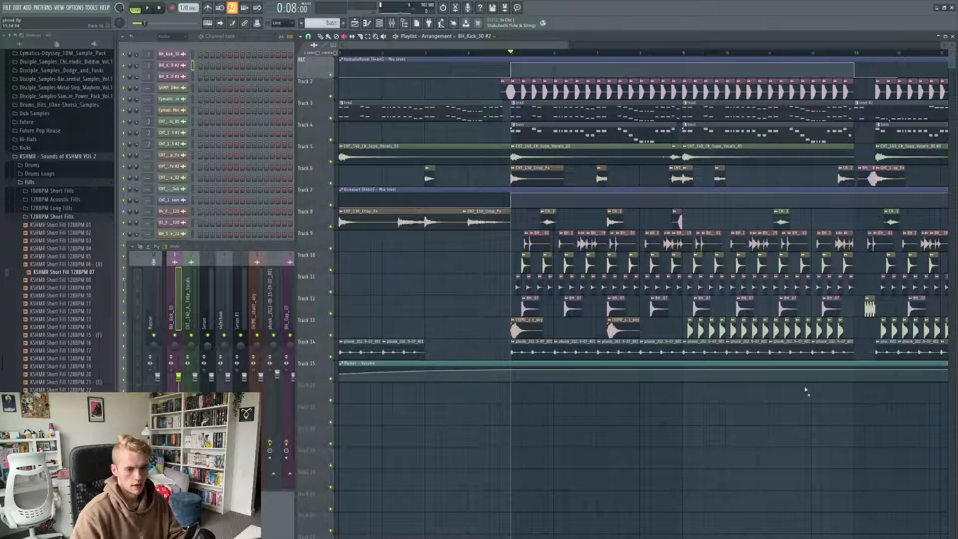
pyautogui.click(320, 36)
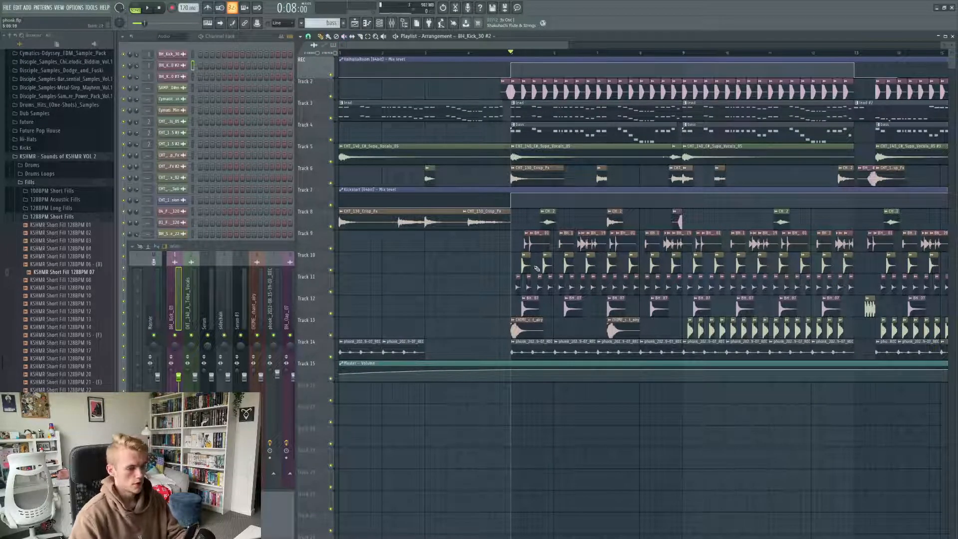
# Inspect the sample settings of the CHIME_chant_airy clip at the start of the drop on Track 13, and close them.
pyautogui.keyDown('ctrl'); pyautogui.scroll(2, 657, 386); pyautogui.keyUp('ctrl')
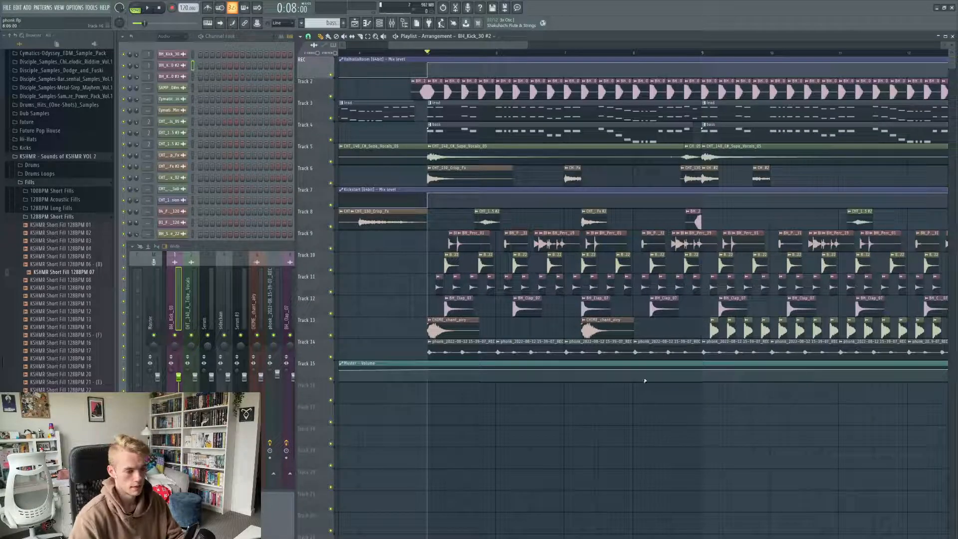
pyautogui.doubleClick(434, 328)
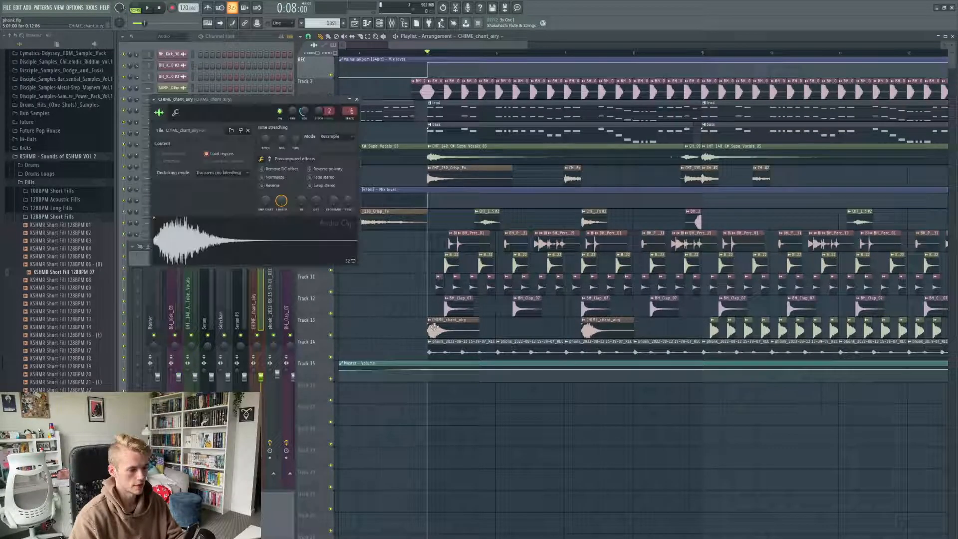
pyautogui.click(356, 99)
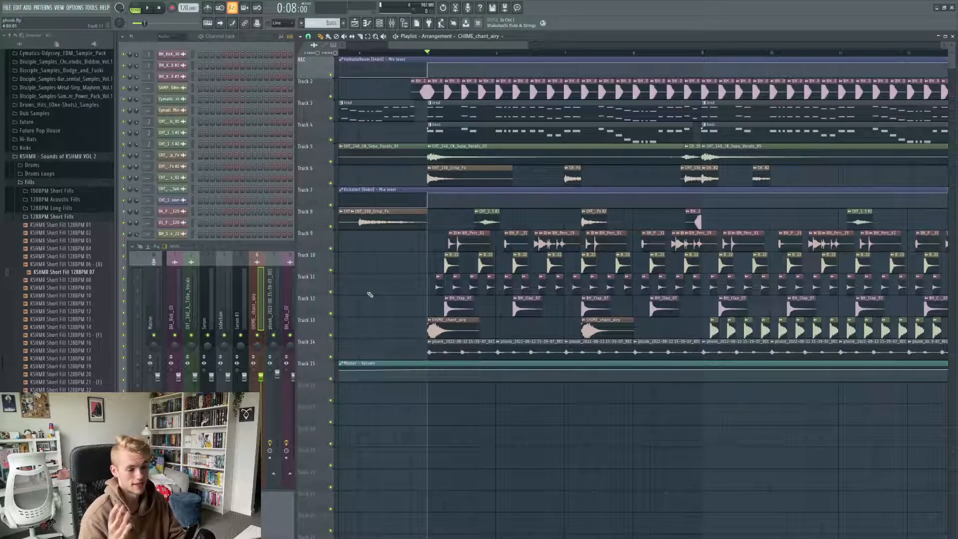
# Open the phonk recording clip on Track 14, preview its sound, and close its settings.
pyautogui.doubleClick(448, 347)
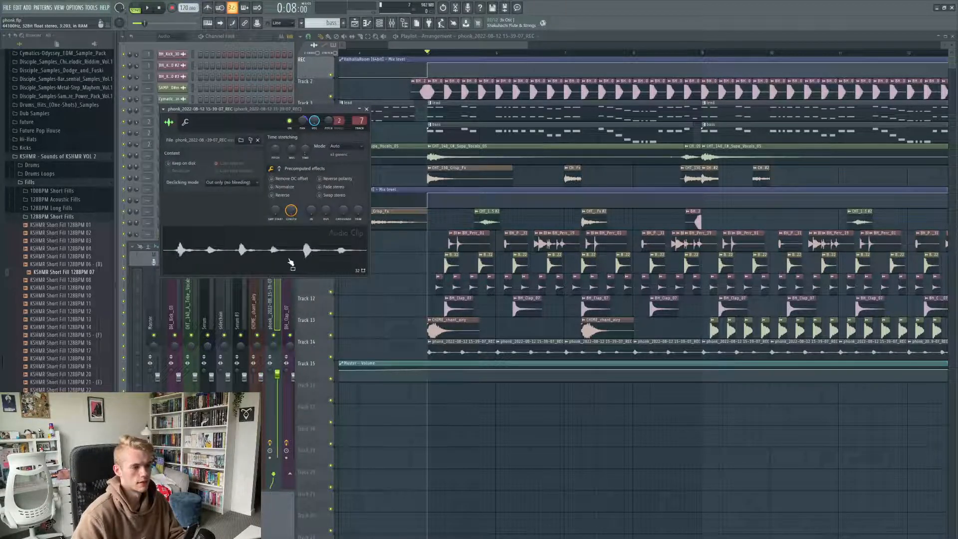
pyautogui.click(281, 255)
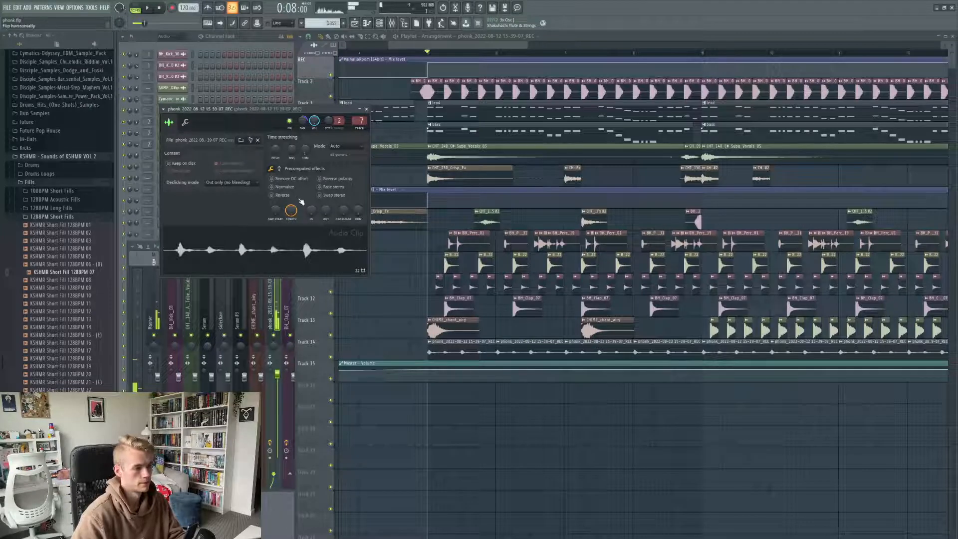
pyautogui.click(366, 109)
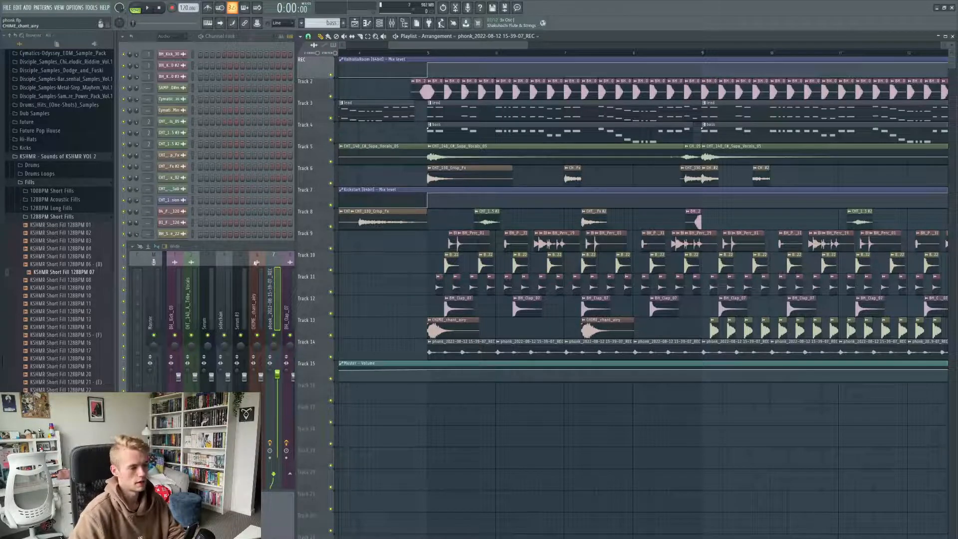
# Inspect the Fruity parametric EQ 2, Fruity Fast Dist and ValhallaRoom effects on the phonk recording's mixer track, closing each one.
pyautogui.click(272, 280)
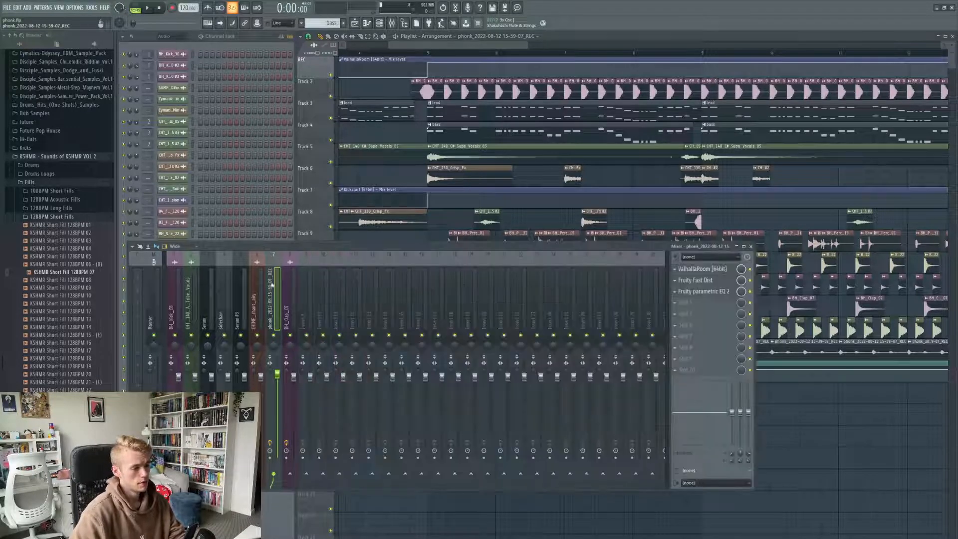
pyautogui.click(706, 293)
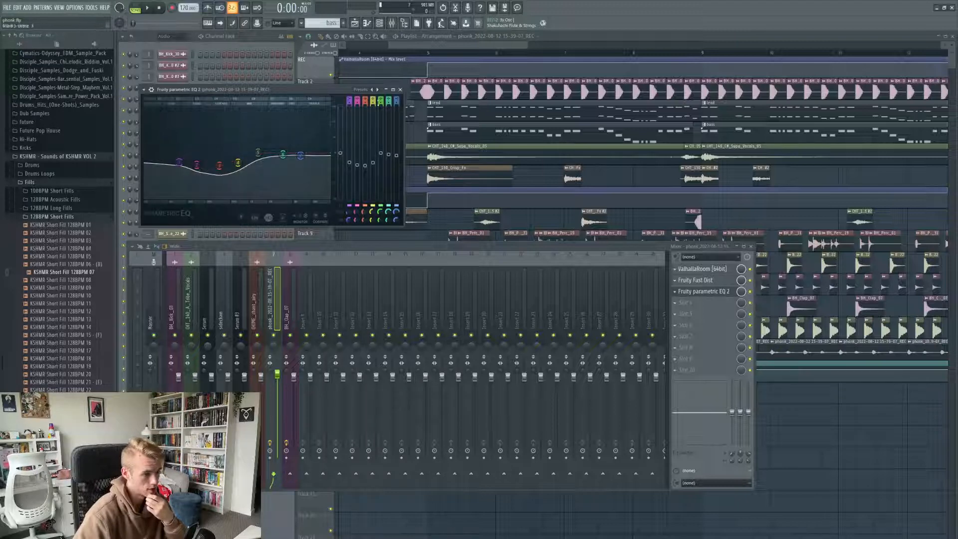
pyautogui.click(400, 90)
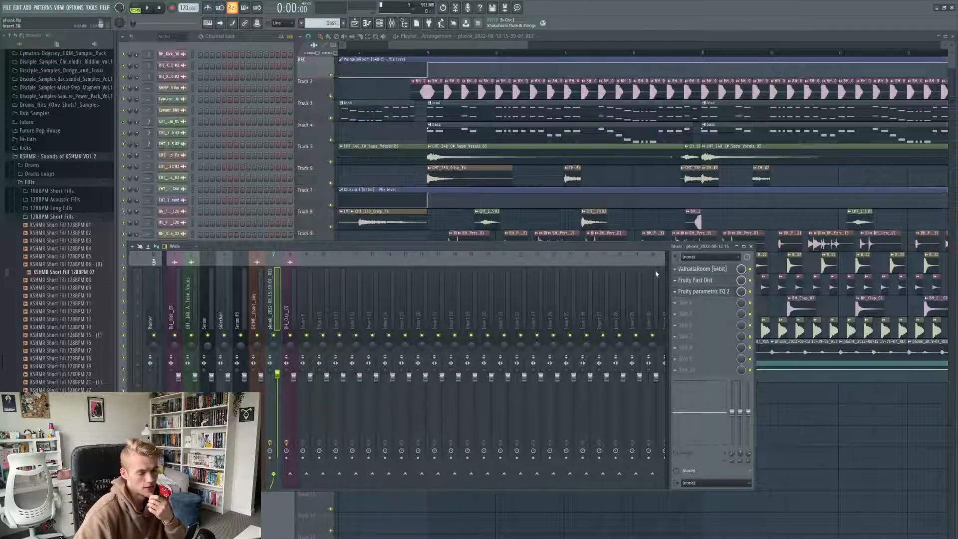
pyautogui.click(702, 280)
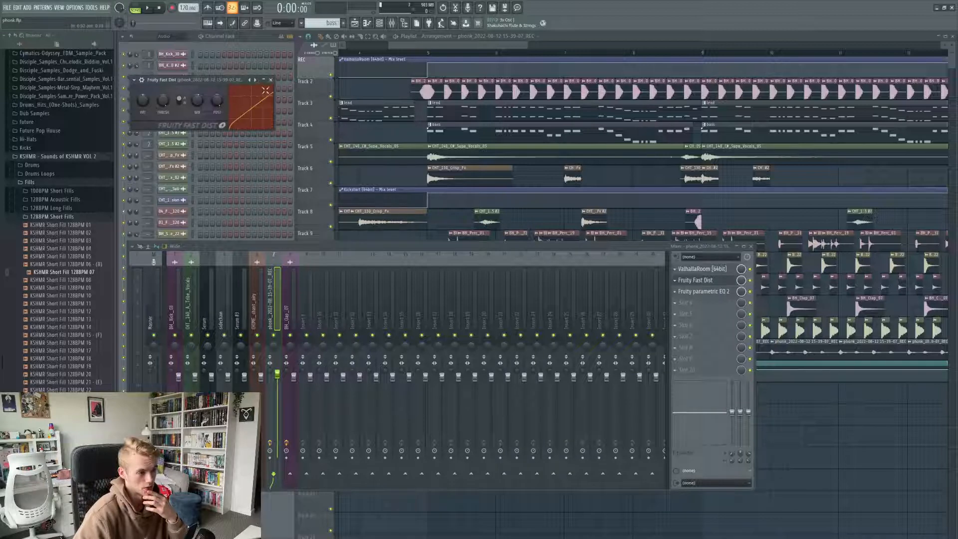
pyautogui.click(271, 79)
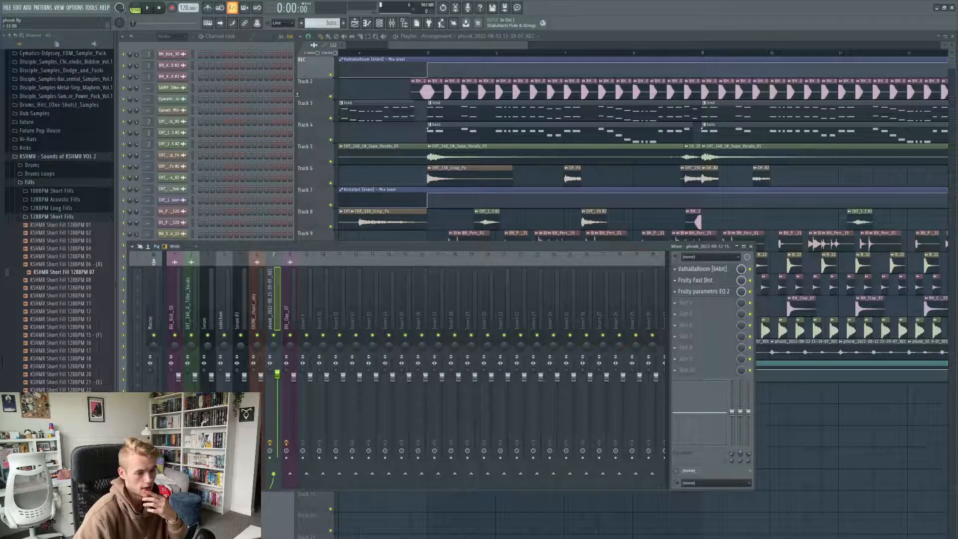
pyautogui.click(707, 270)
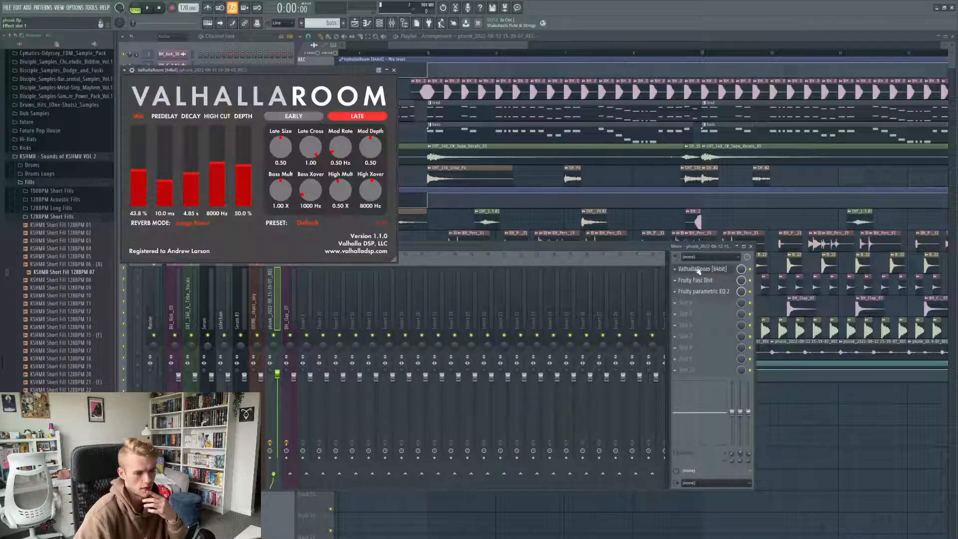
pyautogui.click(394, 70)
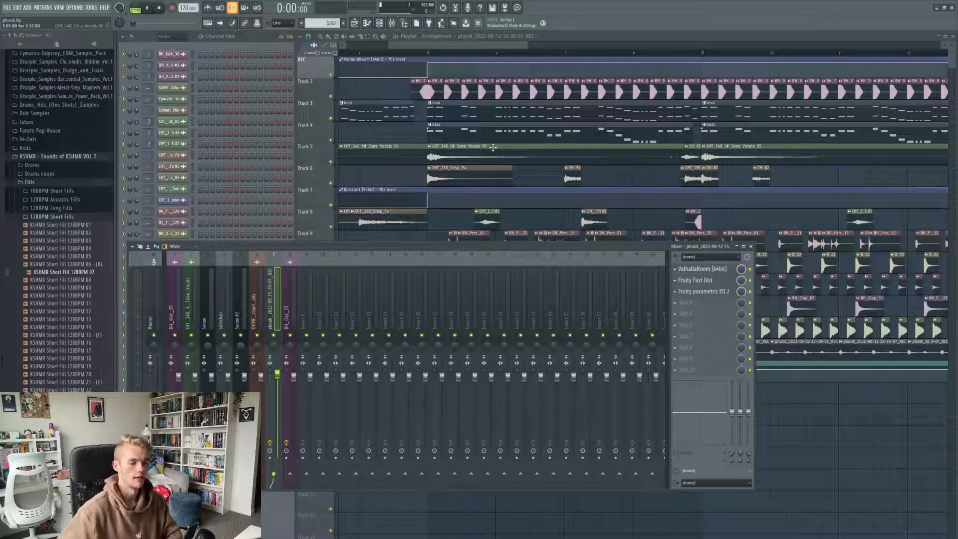
# Inspect the 03_FPH_Hat sample on Track 13 from bar 9, preview its sound, and close its settings.
pyautogui.moveTo(480, 45); pyautogui.dragTo(474, 46)
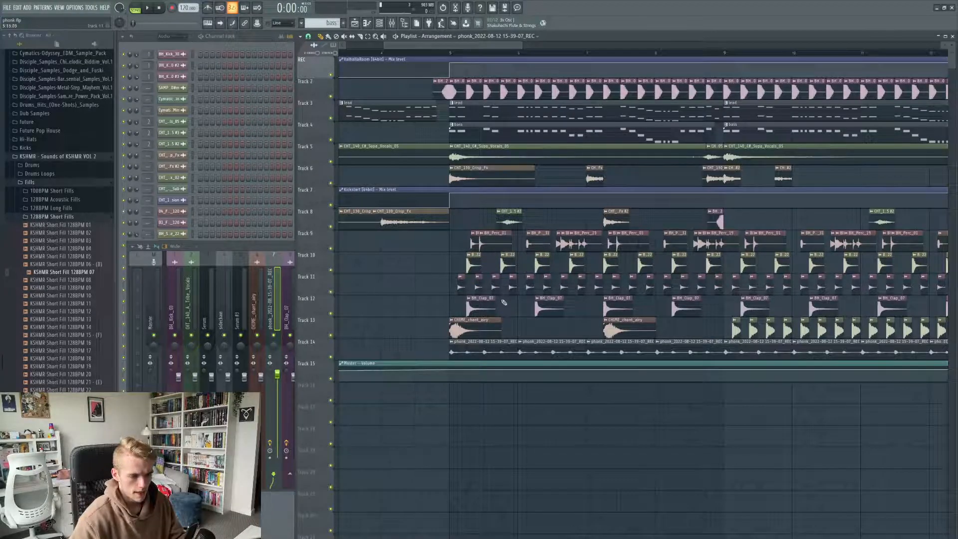
pyautogui.scroll(-2, 536, 315)
pyautogui.scroll(2, 536, 315)
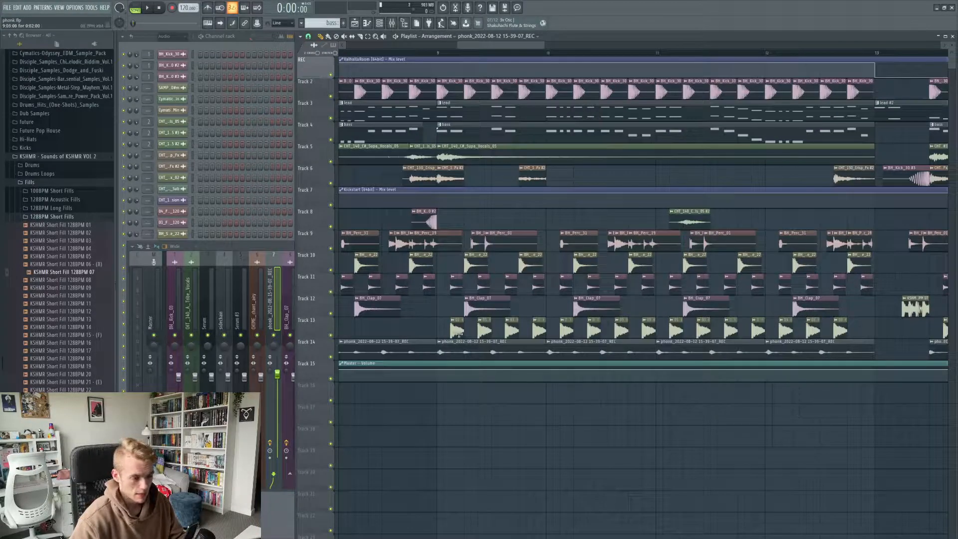
pyautogui.scroll(2, 457, 333)
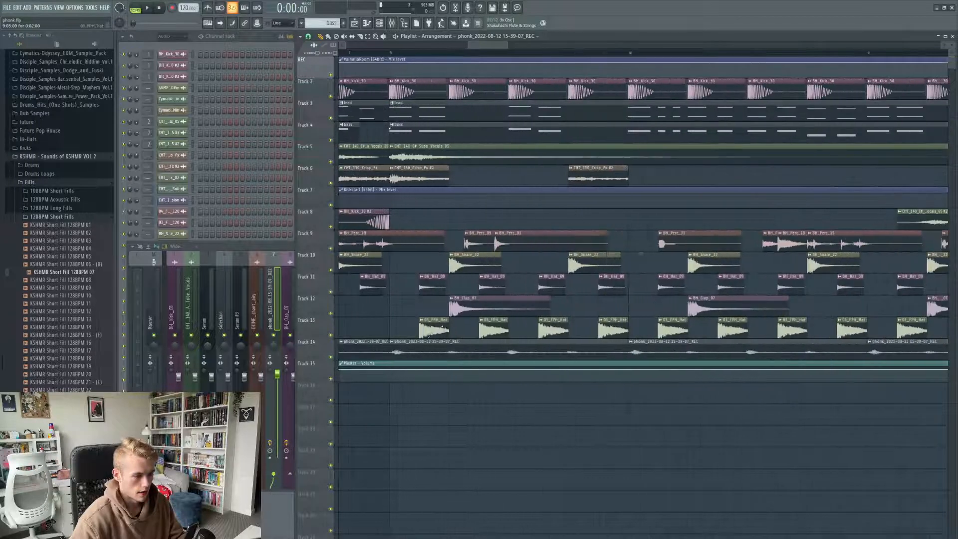
pyautogui.doubleClick(429, 333)
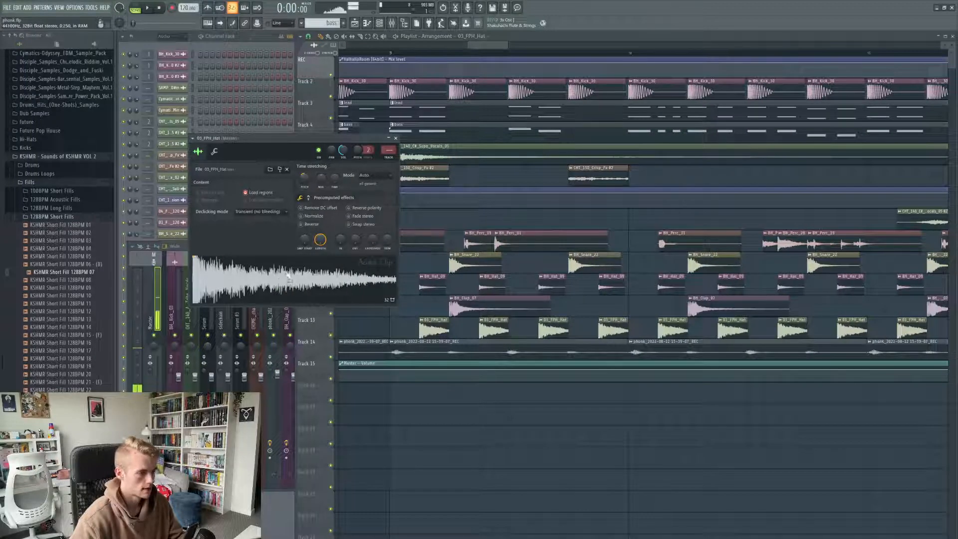
pyautogui.click(395, 138)
# Play the lead #2 pattern on its own while viewing its Serum #3 notes in the piano roll, and stop playback.
pyautogui.scroll(-3, 586, 285)
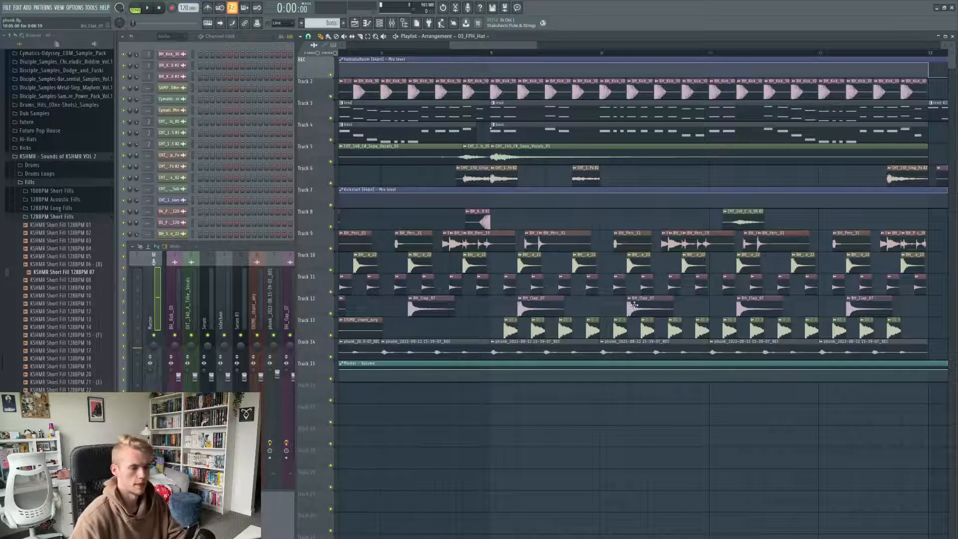
pyautogui.scroll(-3, 608, 271)
pyautogui.moveTo(519, 45); pyautogui.dragTo(604, 49)
pyautogui.scroll(-3, 594, 115)
pyautogui.doubleClick(554, 114)
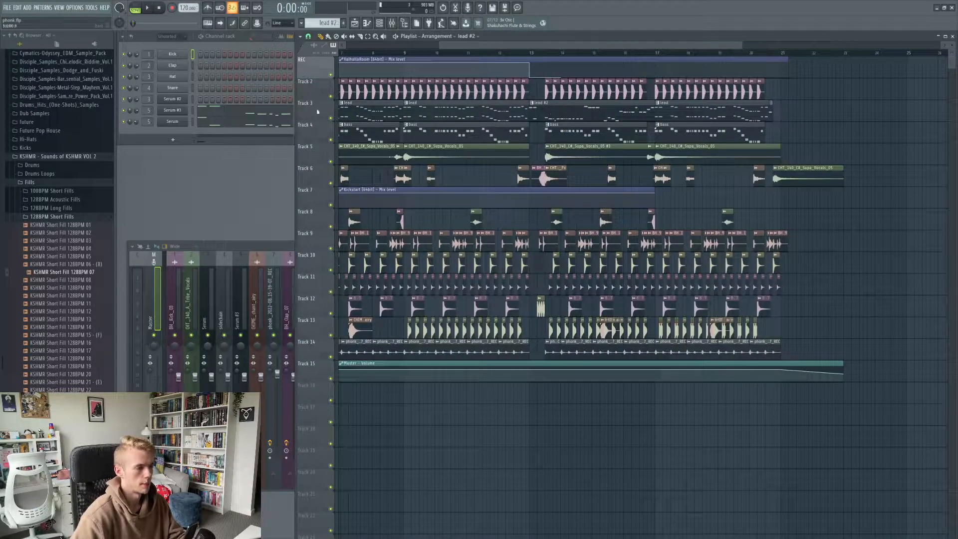
pyautogui.click(135, 8)
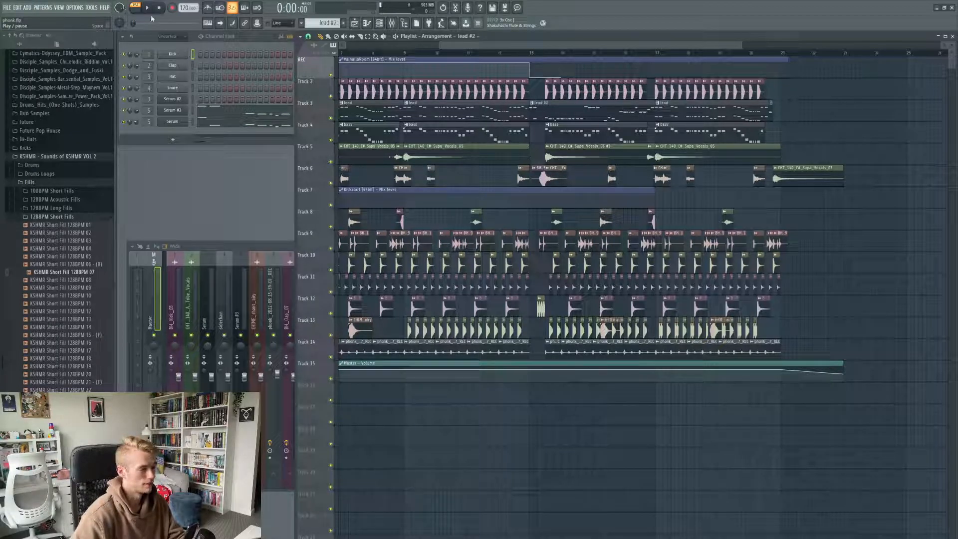
pyautogui.click(227, 115)
pyautogui.click(152, 7)
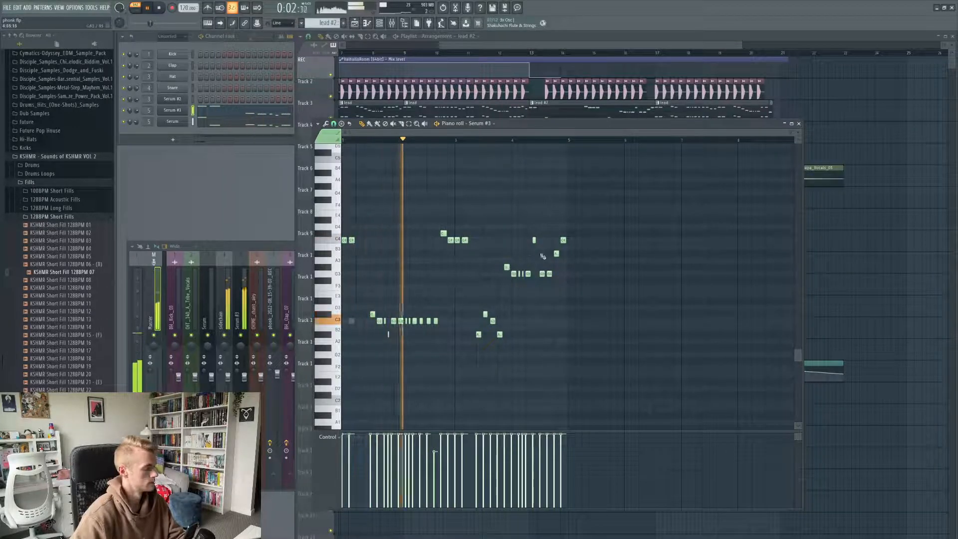
pyautogui.click(798, 123)
pyautogui.scroll(2, 696, 127)
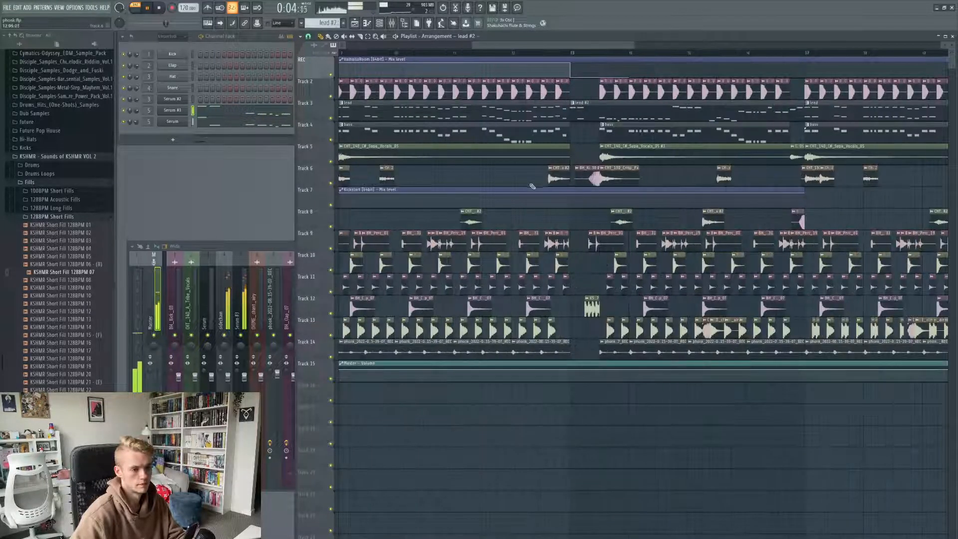
pyautogui.click(161, 8)
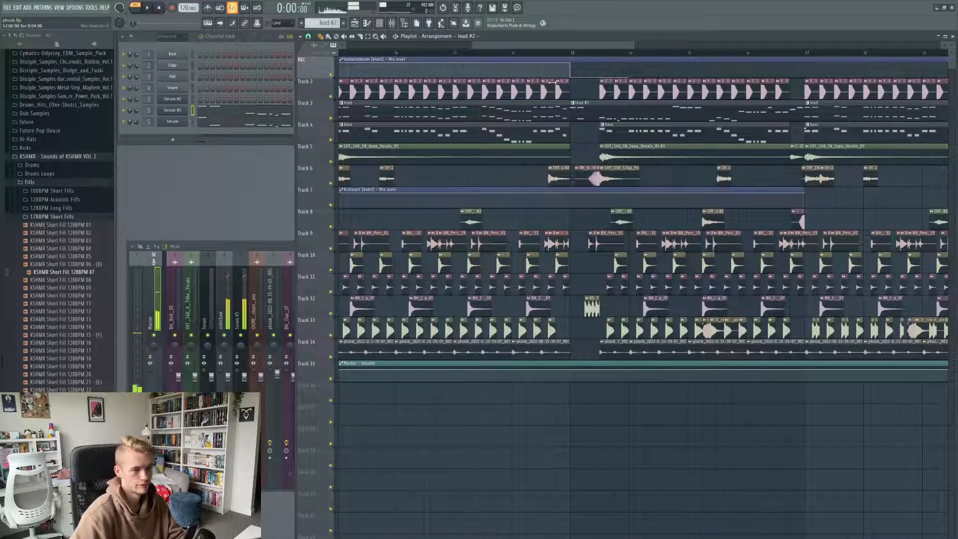
# Examine how the second drop's layers are arranged from bar 13 to the closing volume fade.
pyautogui.hscroll(3, 675, 206)
pyautogui.scroll(-2, 675, 206)
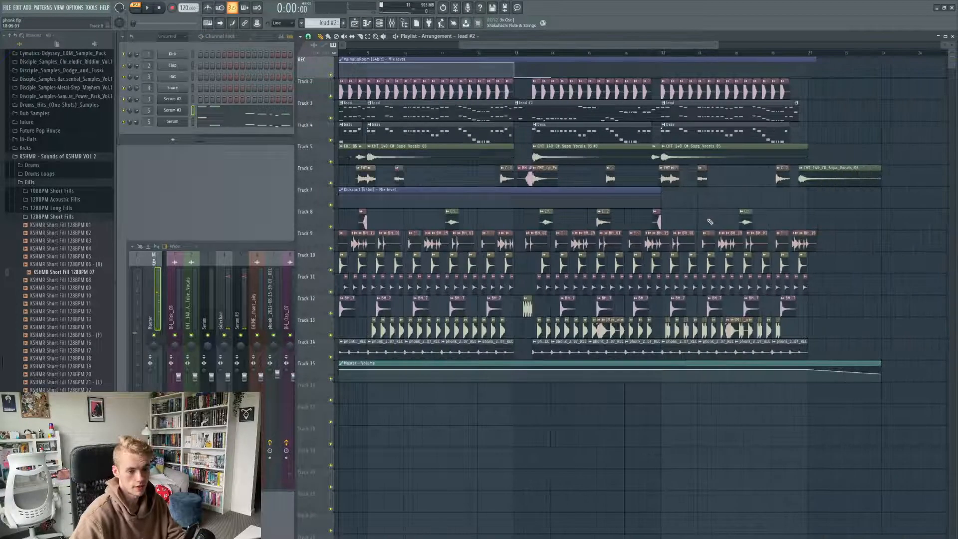
pyautogui.scroll(-4, 714, 215)
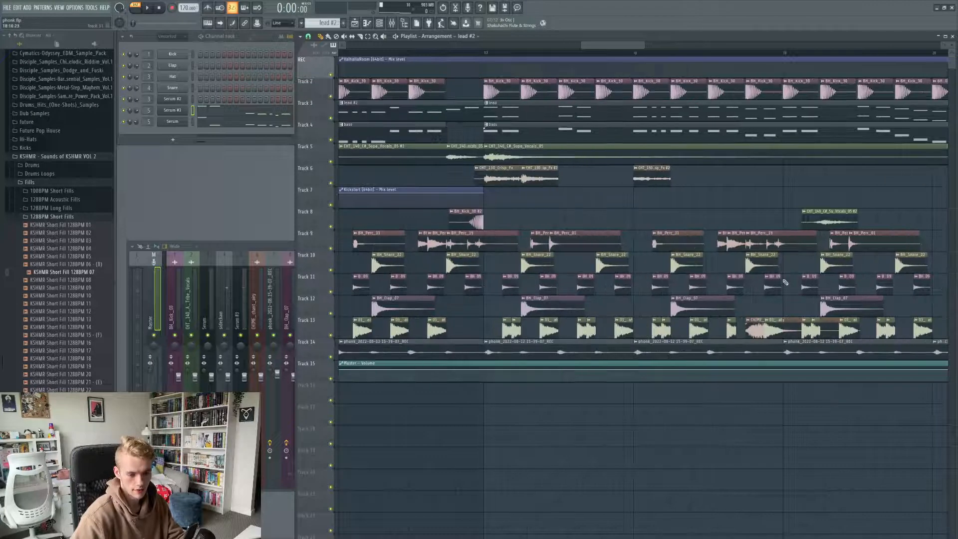
pyautogui.scroll(1, 510, 221)
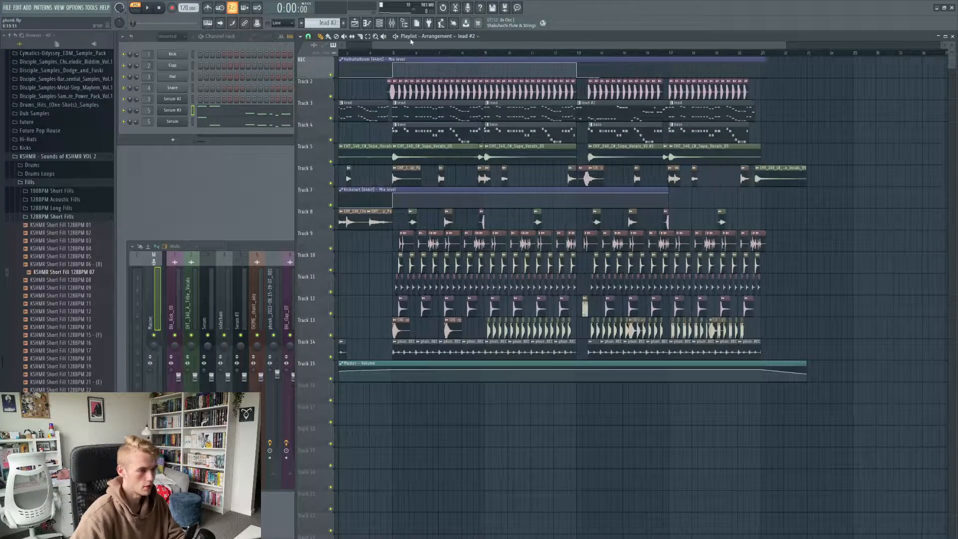
pyautogui.moveTo(408, 45); pyautogui.dragTo(349, 47)
# Inspect the Fruity parametric EQ 2 on the Master mixer track and close it.
pyautogui.click(168, 295)
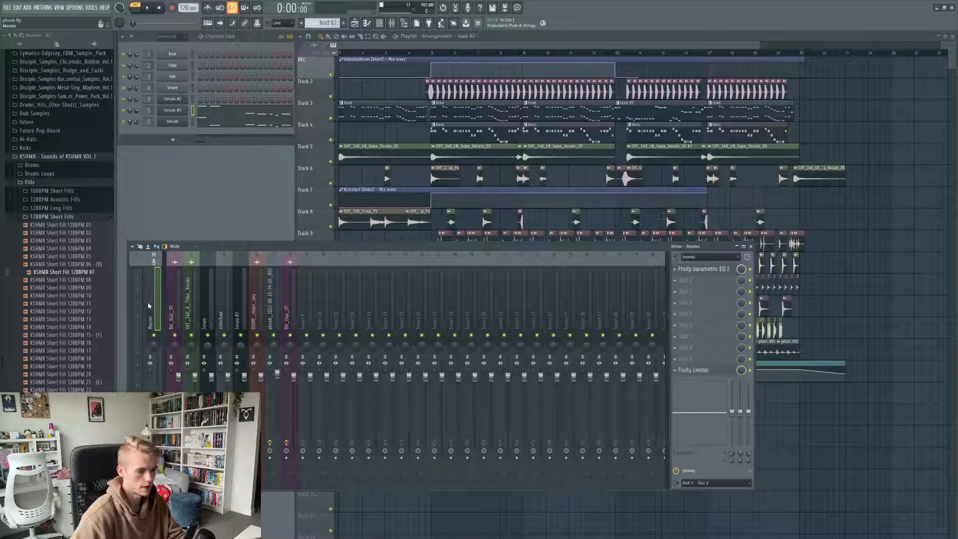
pyautogui.click(722, 268)
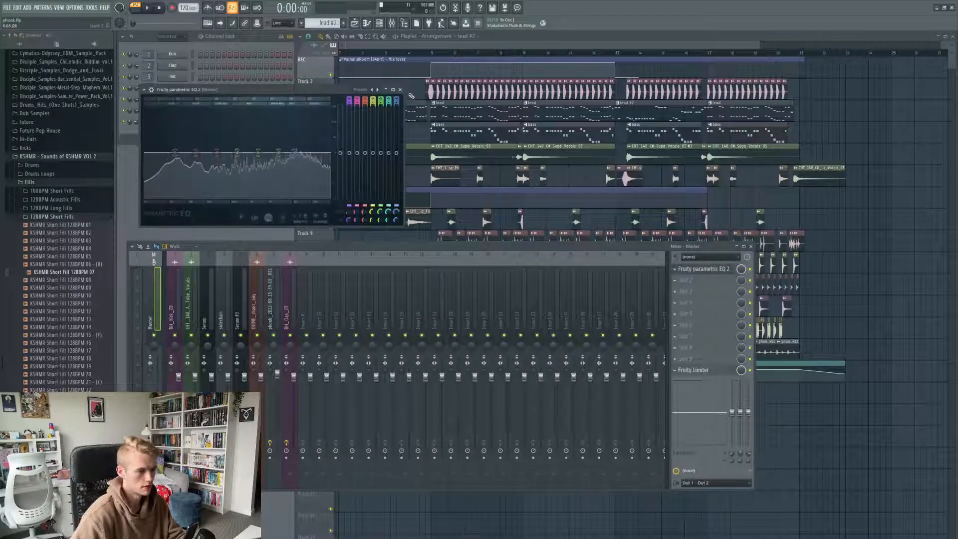
pyautogui.click(402, 89)
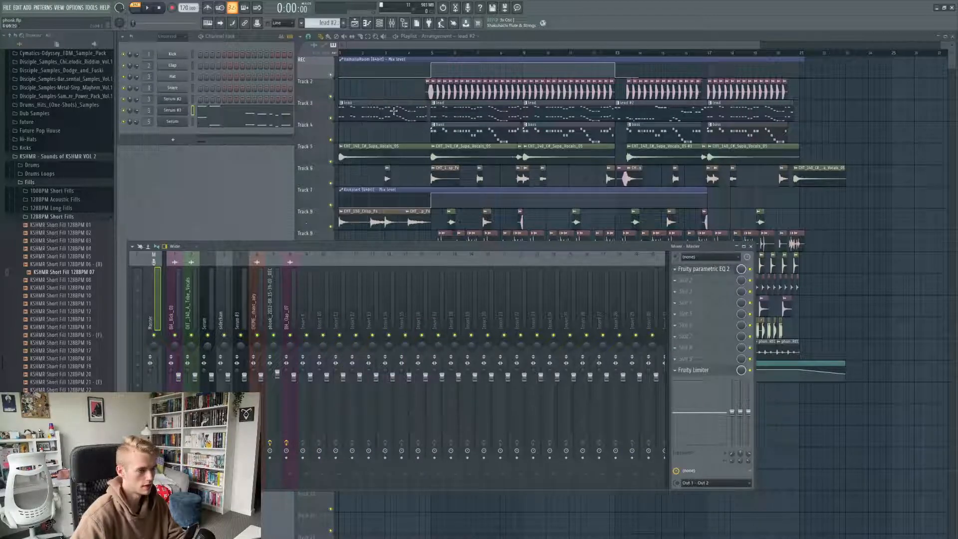
# Review the effect chains of each mixer track from the kick through the clap, and return to the phonk recording's track.
pyautogui.click(172, 307)
pyautogui.click(193, 308)
pyautogui.click(204, 307)
pyautogui.click(221, 308)
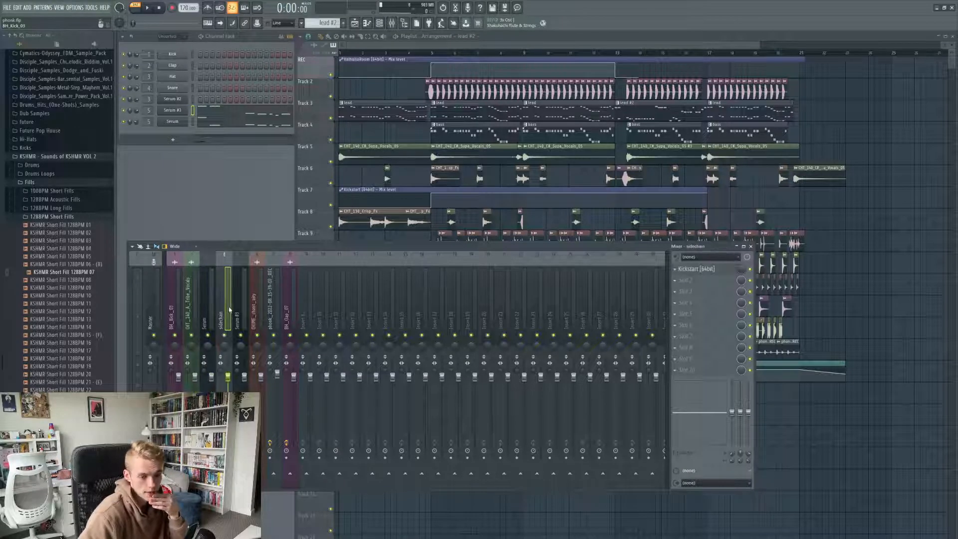
pyautogui.click(238, 308)
pyautogui.click(253, 307)
pyautogui.click(270, 307)
pyautogui.click(286, 308)
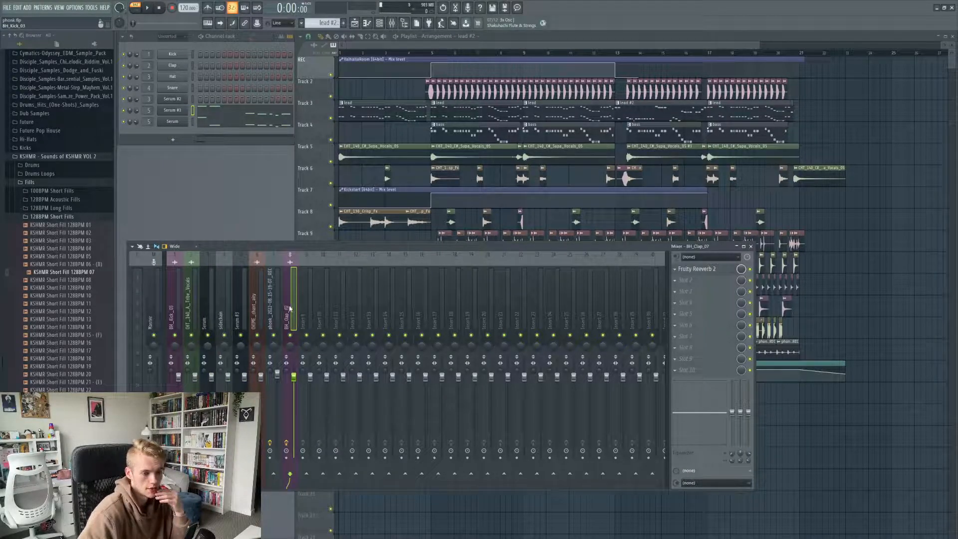
pyautogui.click(269, 312)
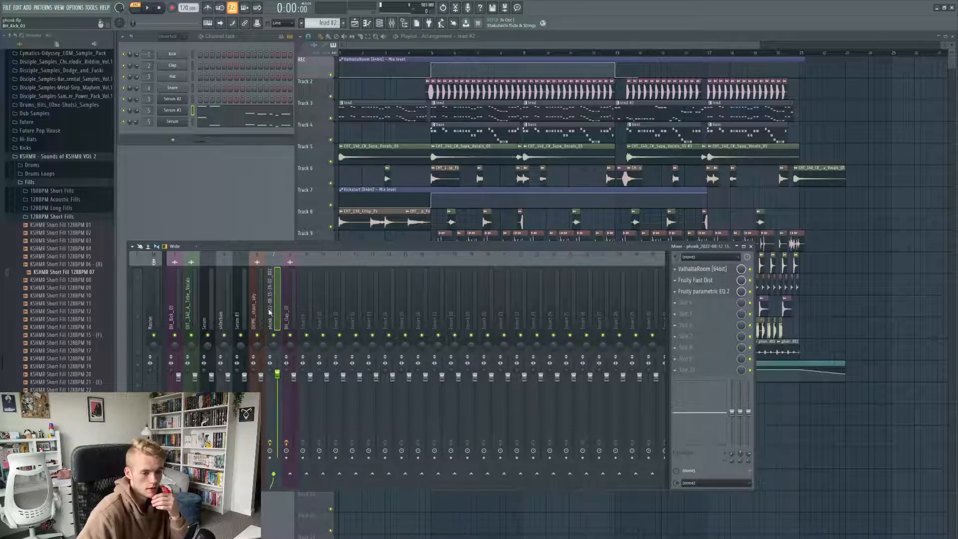
# Compare the effect chains of the clap, phonk recording and Serum #3 mixer tracks, ending on the clap's track.
pyautogui.click(287, 314)
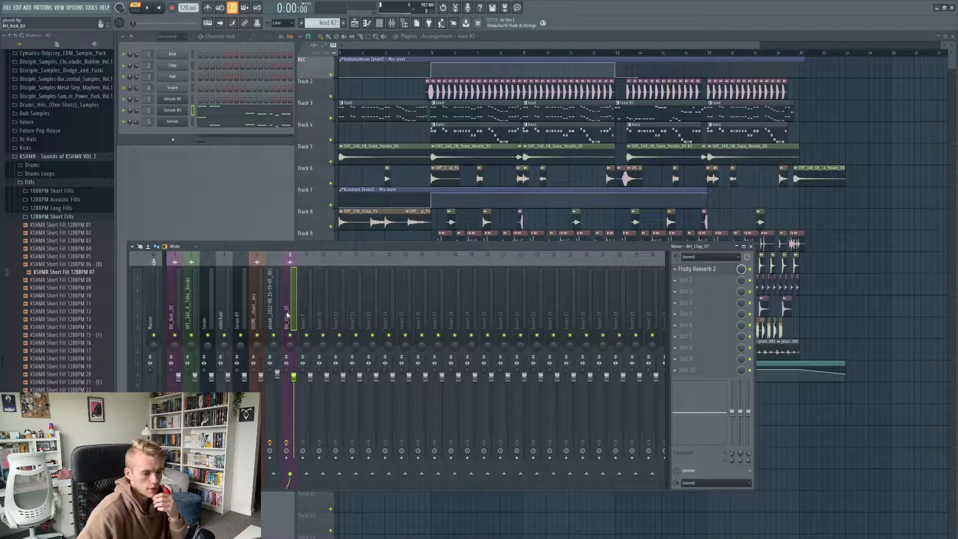
pyautogui.click(271, 315)
pyautogui.click(241, 314)
pyautogui.click(272, 314)
pyautogui.click(284, 315)
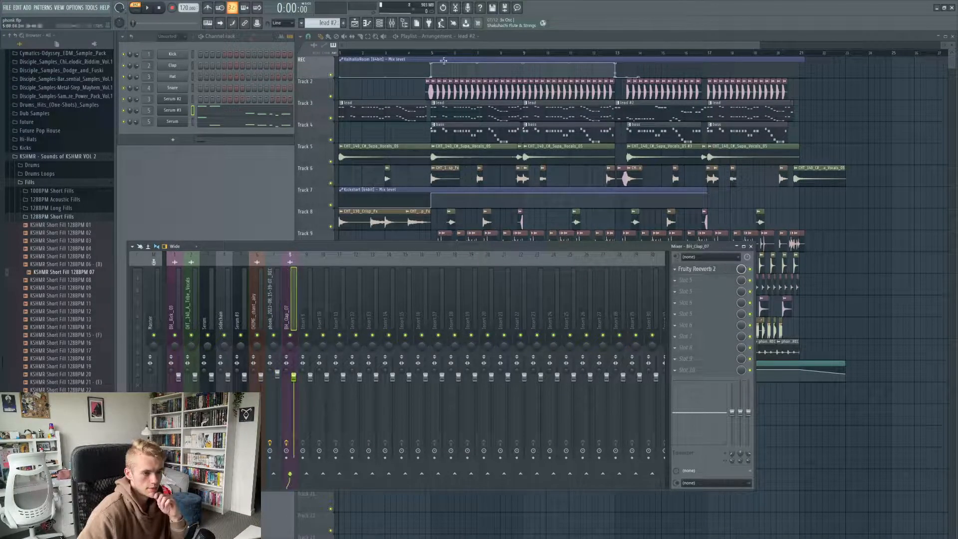
# Look at the clap hits in the first drop, then inspect the clap track's Fruity Reeverb 2 and close it.
pyautogui.click(441, 44)
pyautogui.scroll(5, 452, 304)
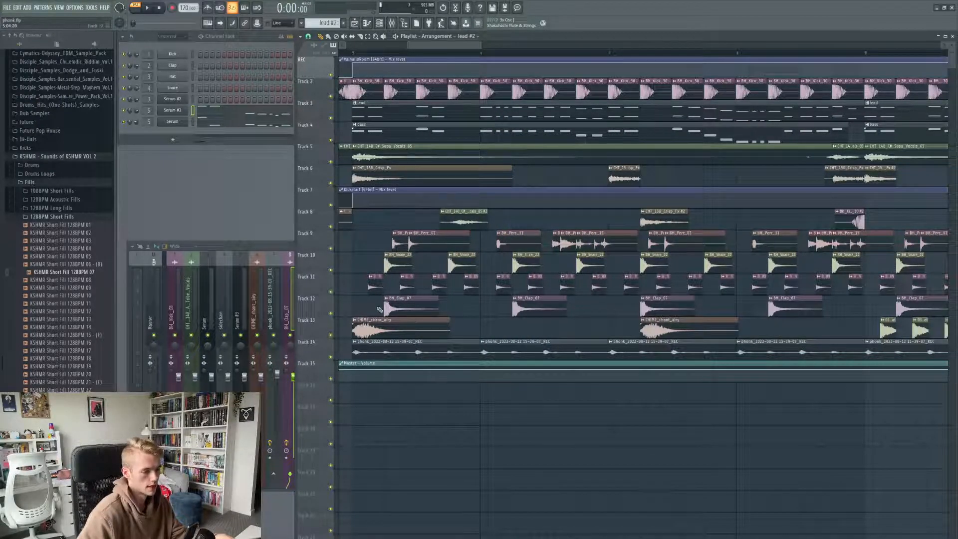
pyautogui.press('F9')
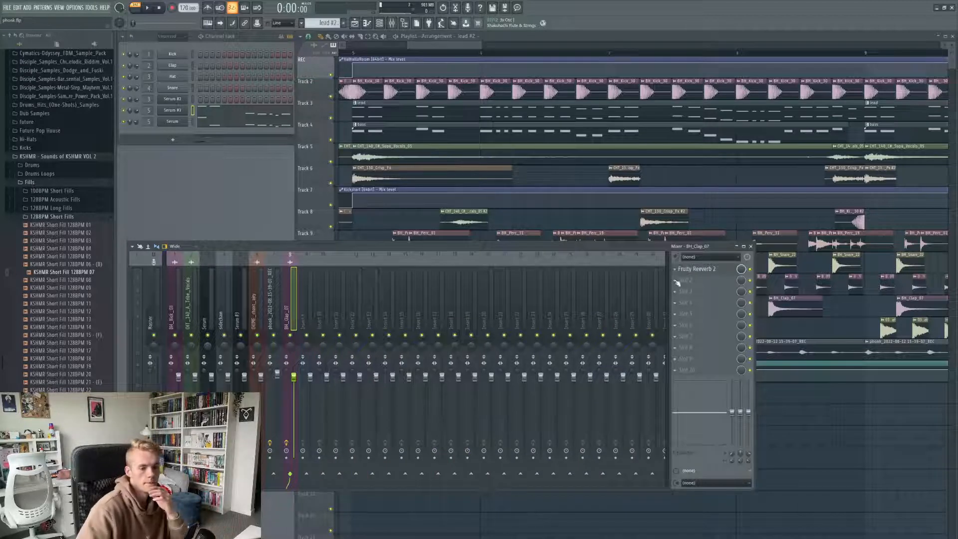
pyautogui.click(697, 271)
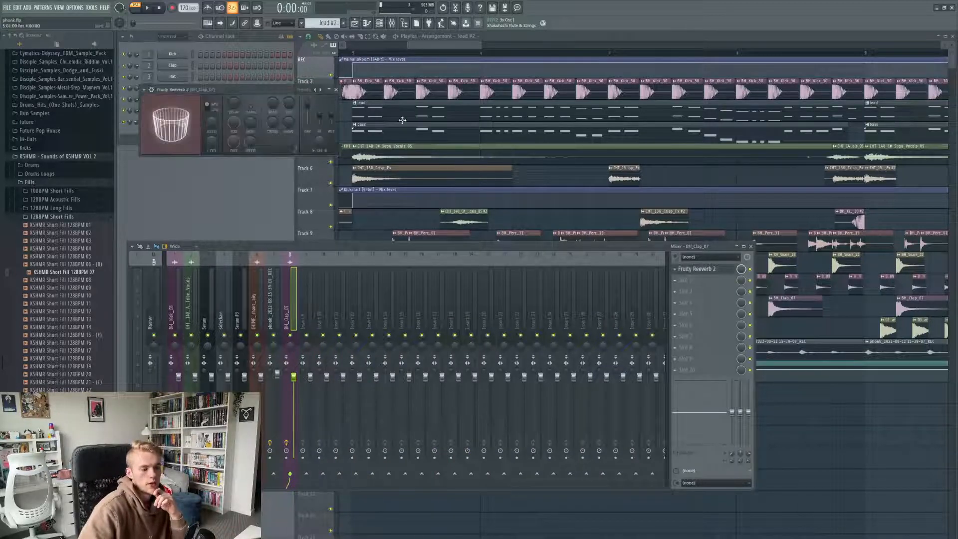
pyautogui.click(339, 86)
# Review the mixer effect chains in reverse order from the chant through Serum #3, sidechain, Serum and vocals to the kick.
pyautogui.click(257, 314)
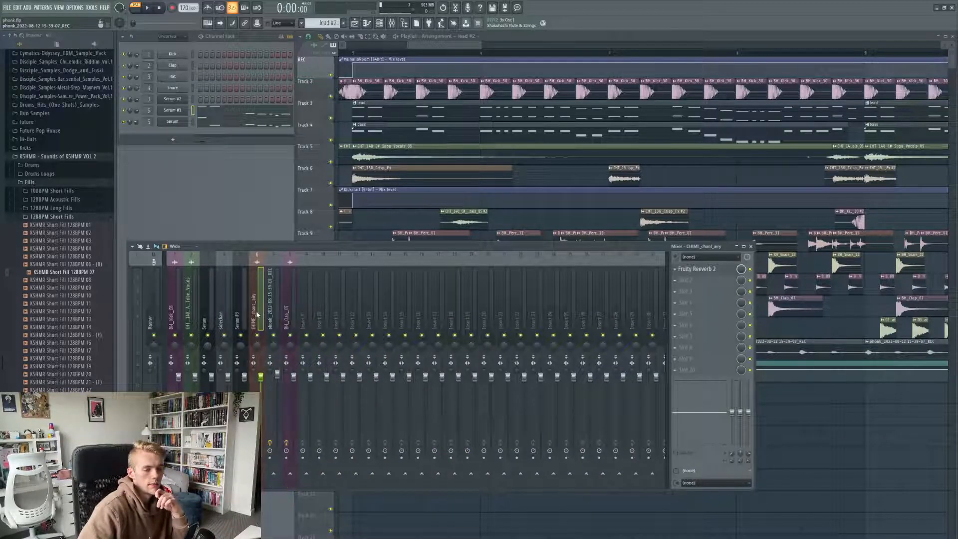
pyautogui.click(240, 316)
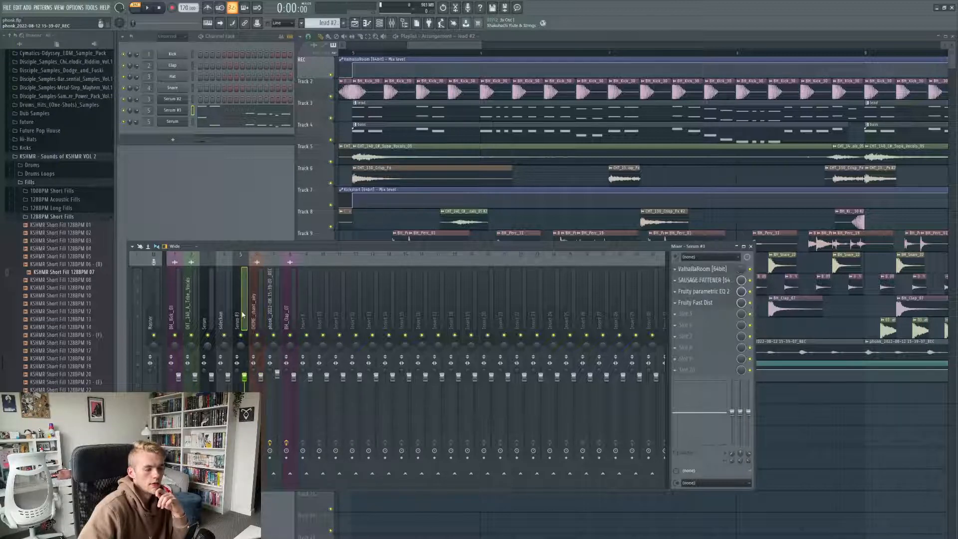
pyautogui.click(224, 317)
pyautogui.click(208, 319)
pyautogui.click(190, 318)
pyautogui.click(175, 319)
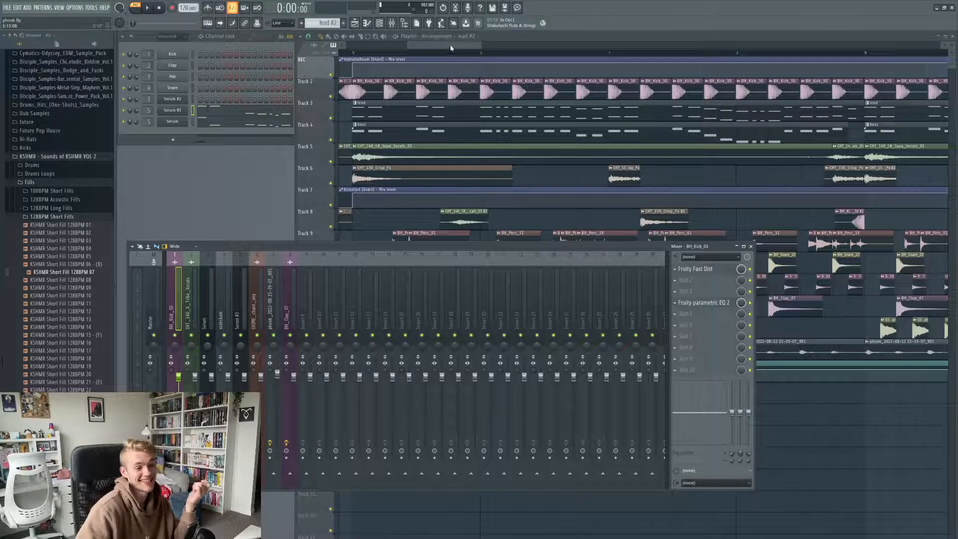
# Examine the overall arrangement in the playlist from the intro through both drops to the closing volume fade.
pyautogui.moveTo(451, 45); pyautogui.dragTo(390, 46)
pyautogui.scroll(-5, 531, 210)
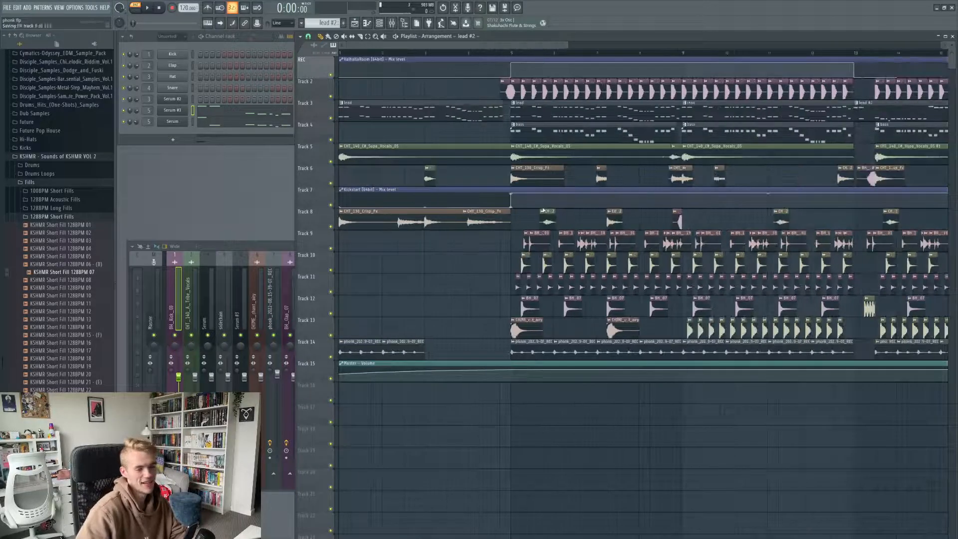
pyautogui.scroll(-2, 543, 210)
pyautogui.scroll(-1, 571, 208)
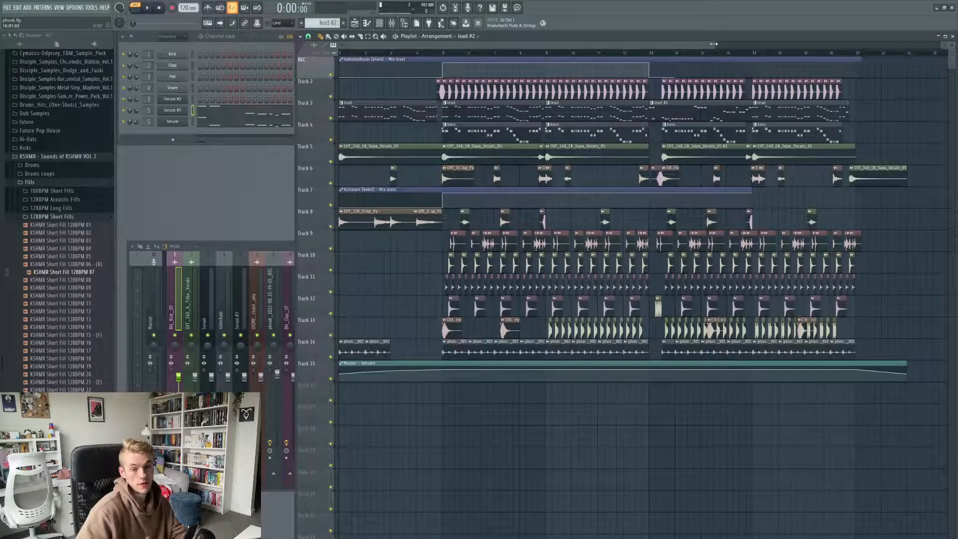
pyautogui.moveTo(849, 53); pyautogui.dragTo(339, 56)
pyautogui.scroll(-2, 524, 219)
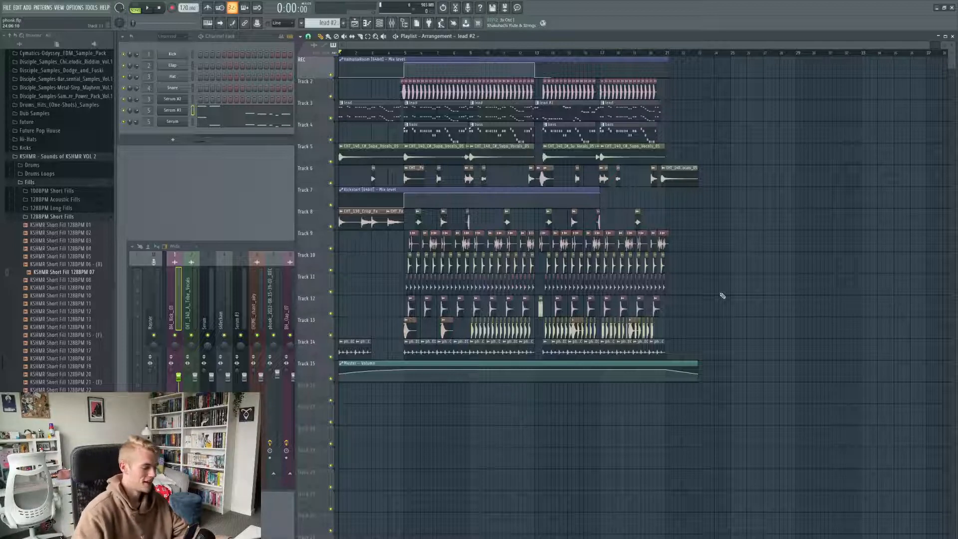
pyautogui.scroll(2, 554, 142)
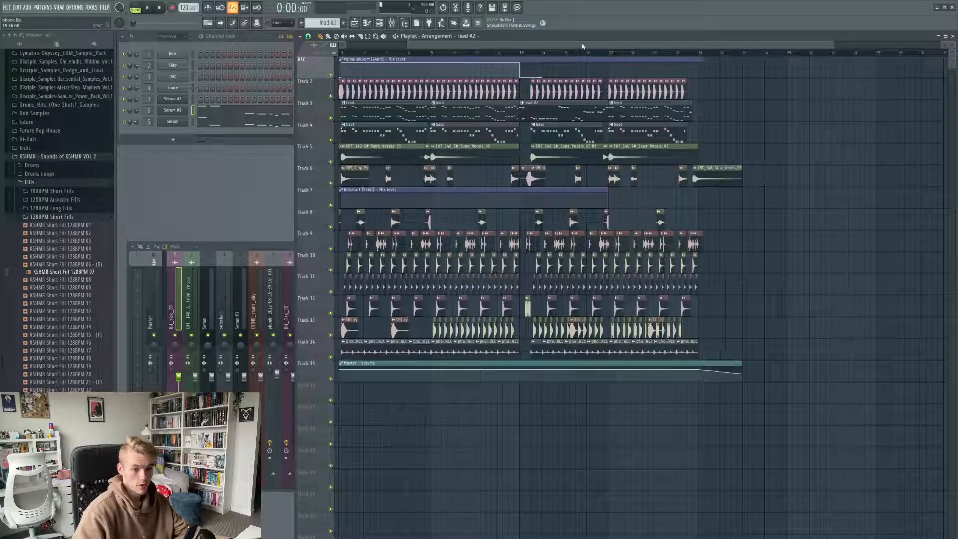
pyautogui.moveTo(584, 45); pyautogui.dragTo(519, 46)
pyautogui.moveTo(772, 45); pyautogui.dragTo(731, 45)
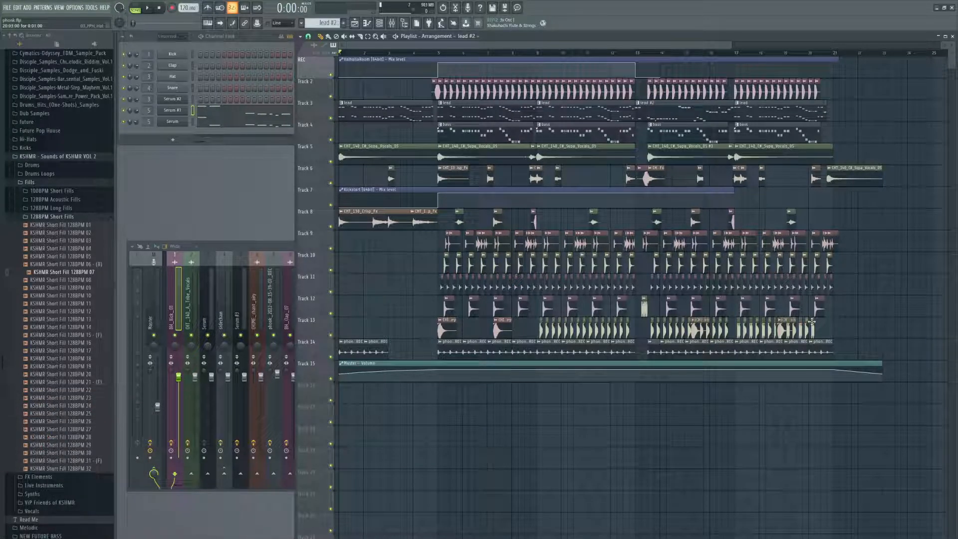
# Play the full song from the beginning with the whole arrangement in view.
pyautogui.press('space')
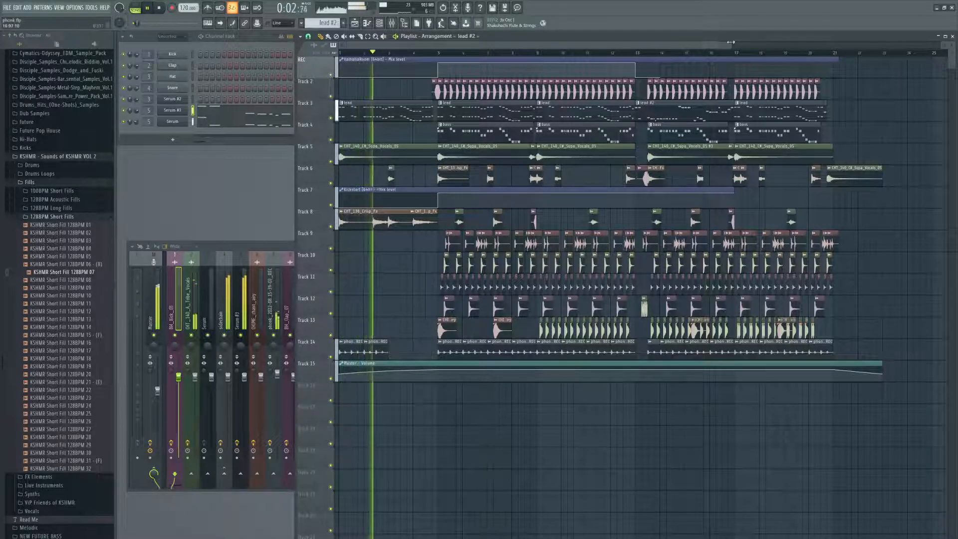
pyautogui.moveTo(731, 46); pyautogui.dragTo(709, 49)
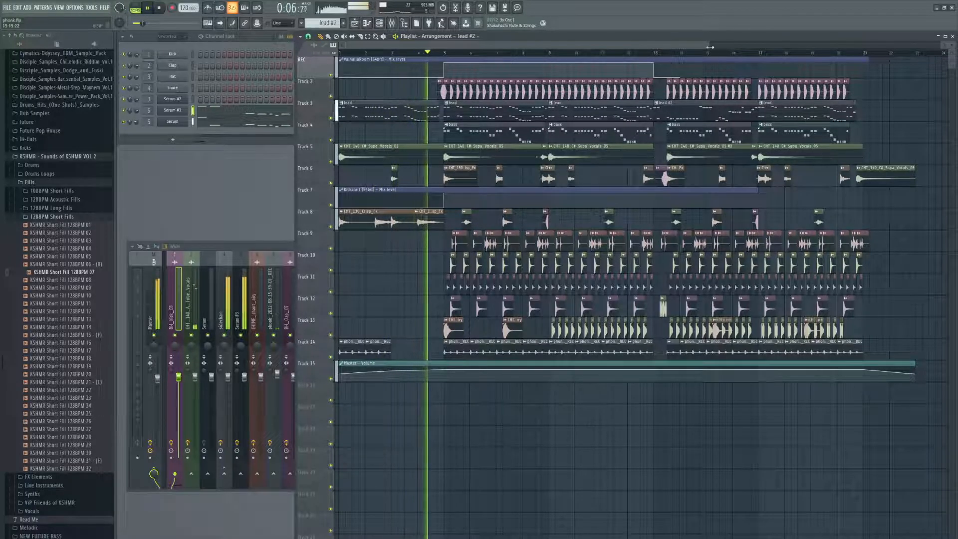
pyautogui.moveTo(708, 48); pyautogui.dragTo(667, 70)
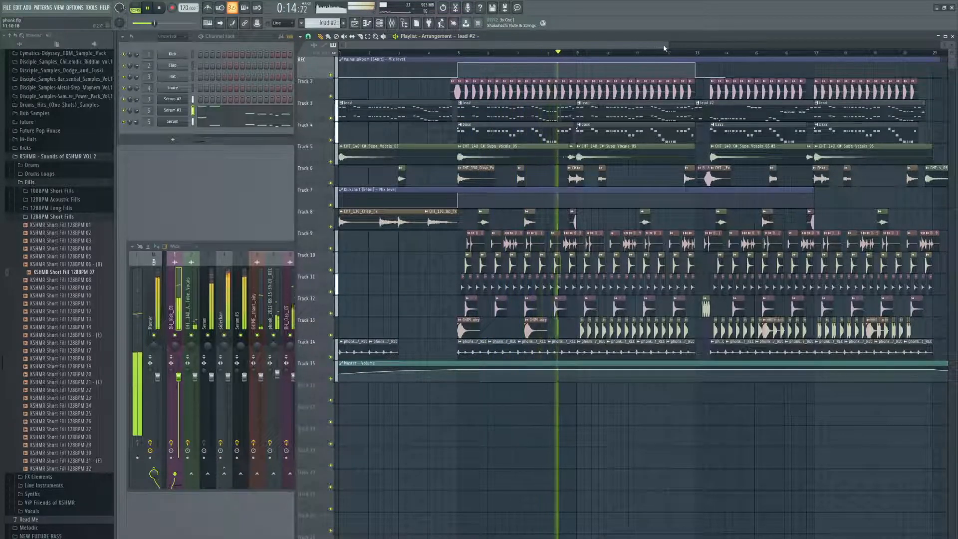
pyautogui.moveTo(667, 46); pyautogui.dragTo(703, 45)
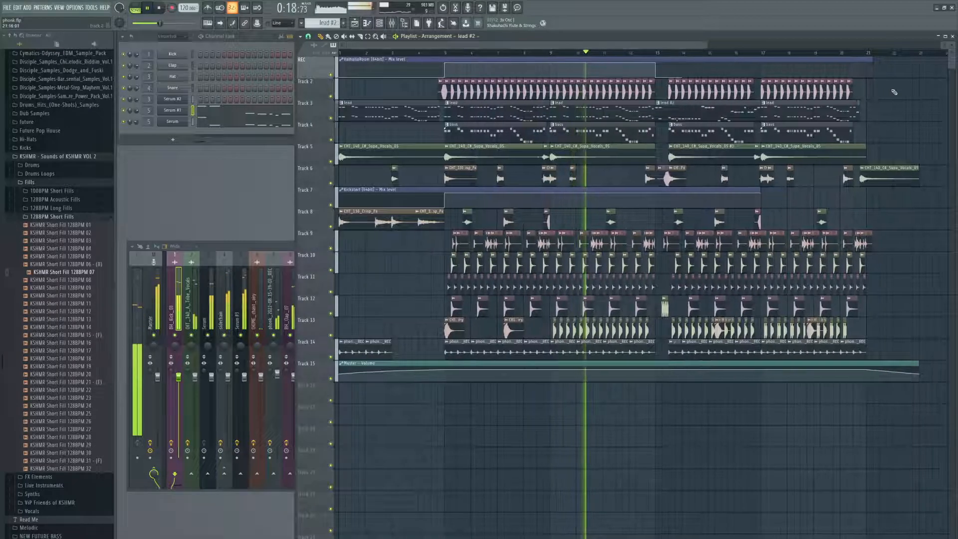